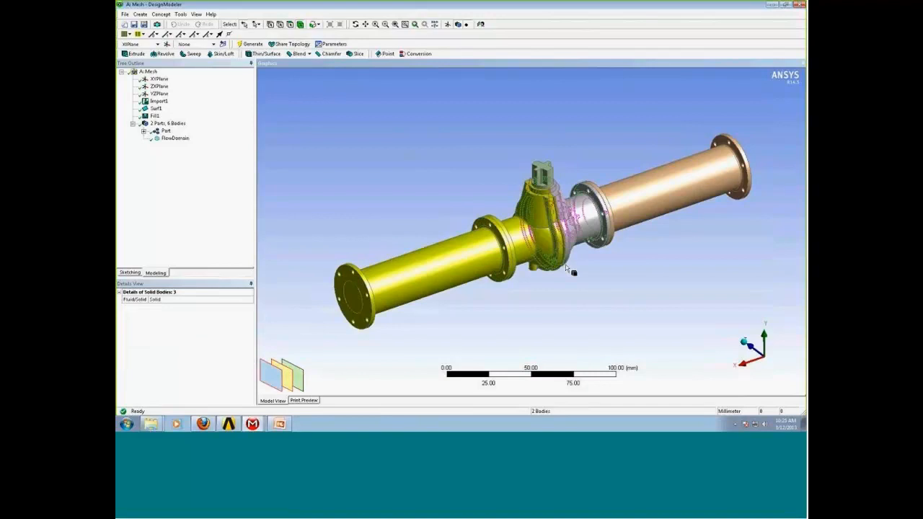
# Hide the selected pipe, valve-side and flow-domain bodies and examine the ball inside the remaining half of the valve
pyautogui.rightClick(605, 271)
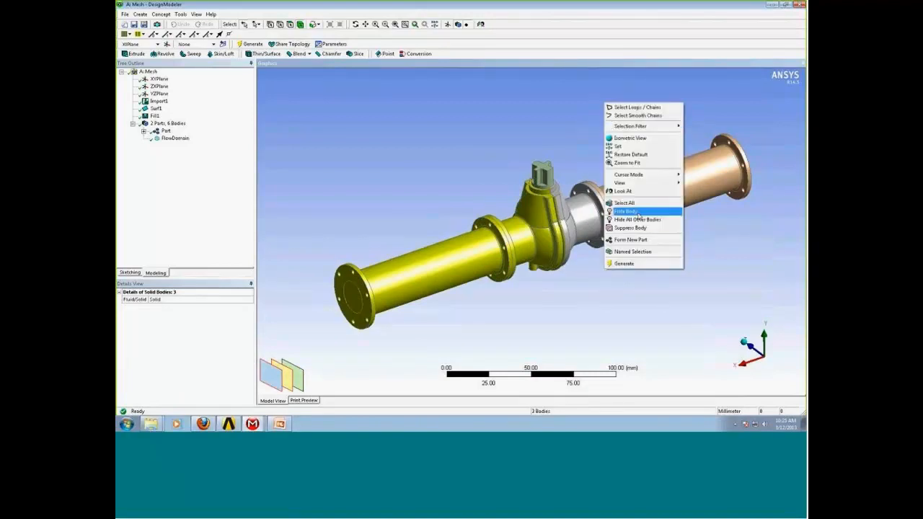
pyautogui.click(639, 215)
pyautogui.moveTo(640, 220); pyautogui.dragTo(513, 204, button='middle')
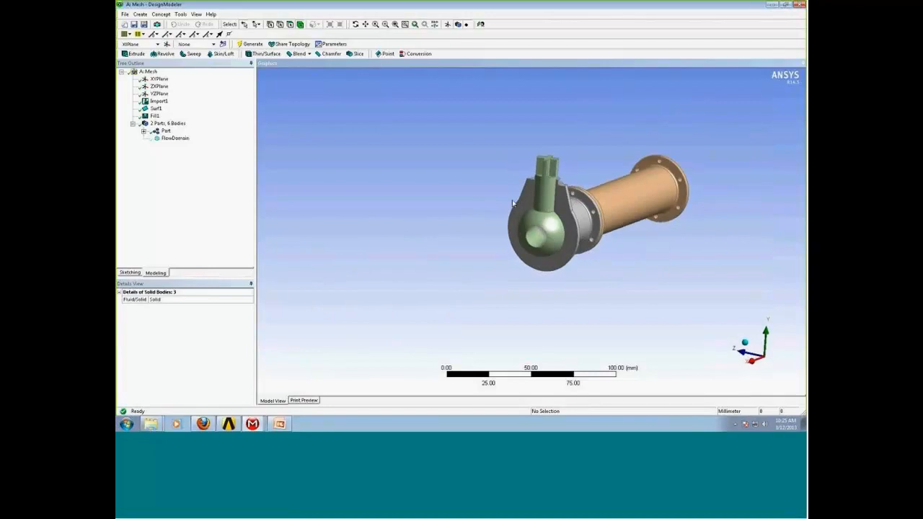
pyautogui.scroll(5, 606, 245)
pyautogui.moveTo(606, 245); pyautogui.dragTo(532, 256, button='middle')
pyautogui.scroll(-2, 529, 256)
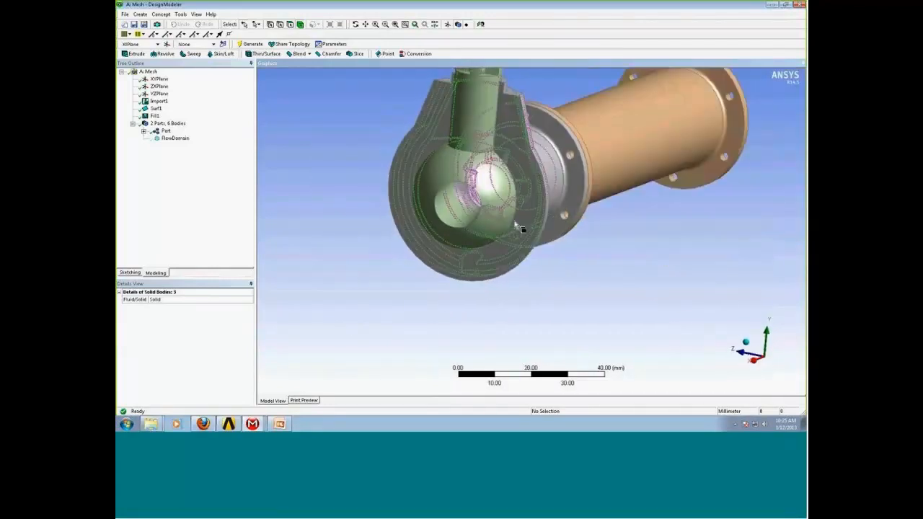
pyautogui.scroll(-2, 531, 256)
pyautogui.moveTo(516, 295); pyautogui.dragTo(383, 281, button='middle')
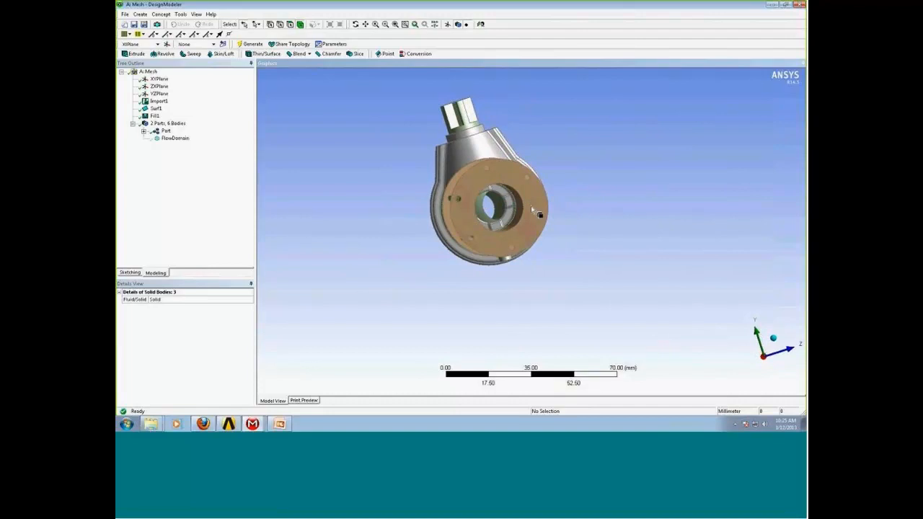
pyautogui.moveTo(350, 186); pyautogui.dragTo(597, 258, button='middle')
# Show all bodies again and suppress the solid bodies of Part, leaving only the flow domain
pyautogui.rightClick(598, 258)
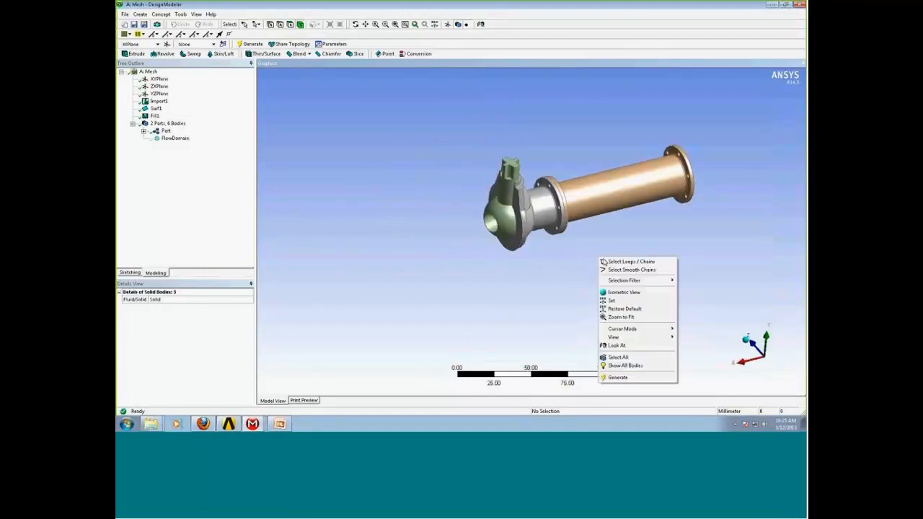
pyautogui.click(625, 365)
pyautogui.rightClick(165, 131)
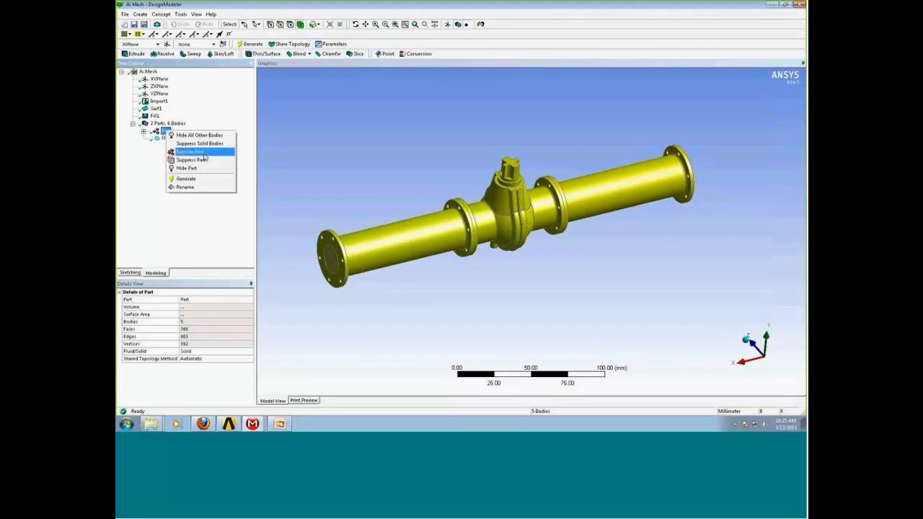
pyautogui.click(201, 144)
pyautogui.moveTo(522, 232); pyautogui.dragTo(521, 303, button='middle')
pyautogui.scroll(2, 527, 296)
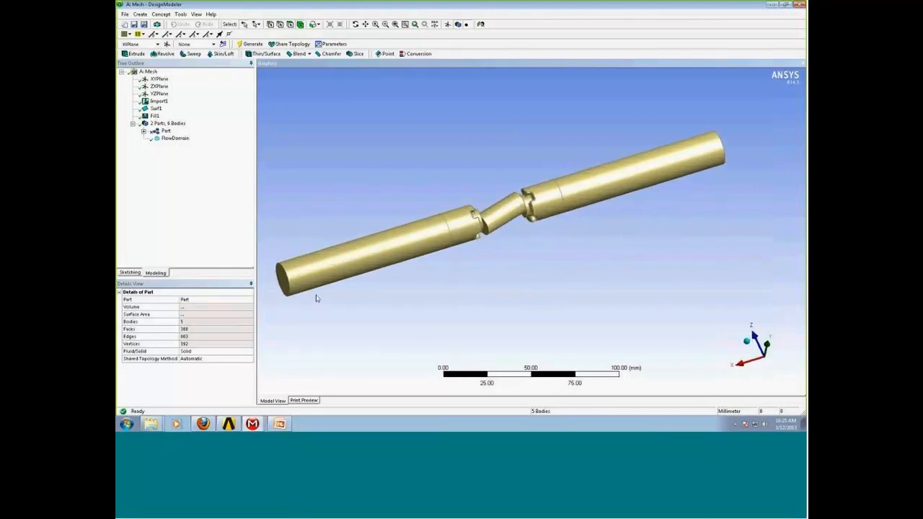
pyautogui.moveTo(509, 282); pyautogui.dragTo(548, 255, button='middle')
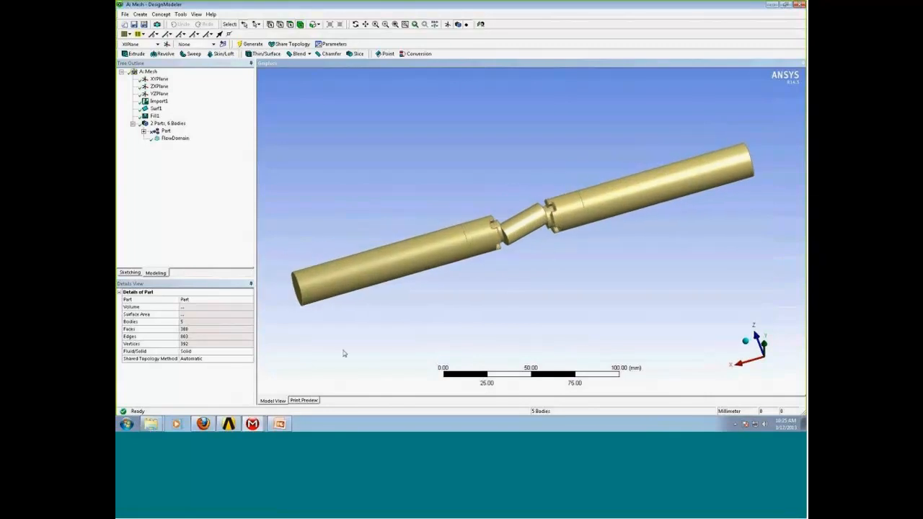
# Switch to the B: Tet meshing window, review the Patch Conforming Method settings and display the mesh
pyautogui.click(261, 426)
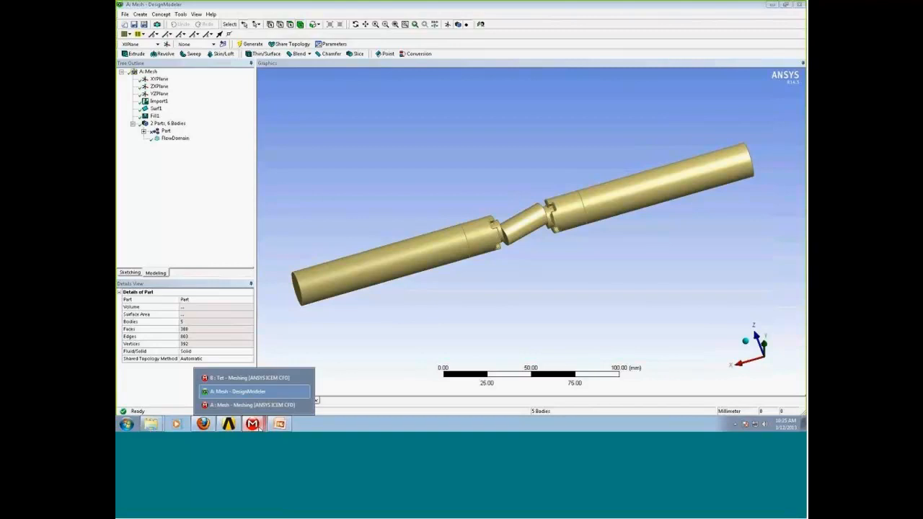
pyautogui.click(264, 377)
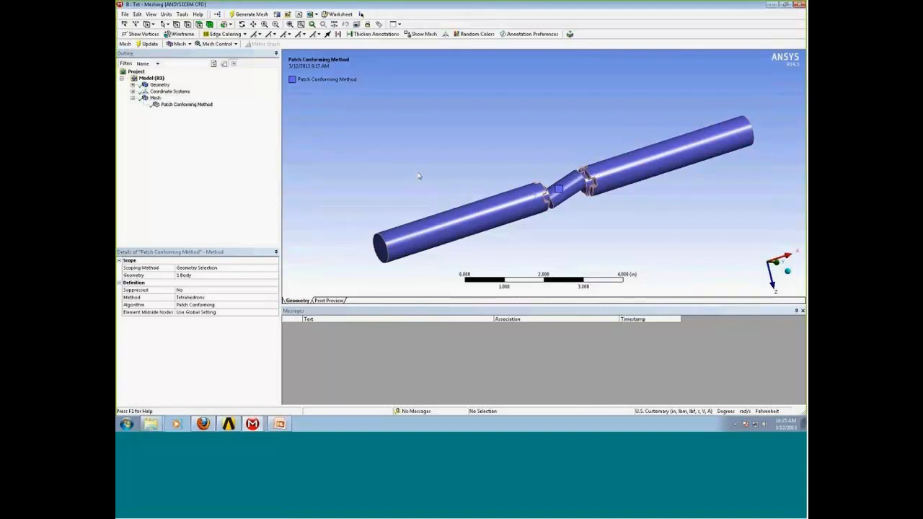
pyautogui.click(187, 105)
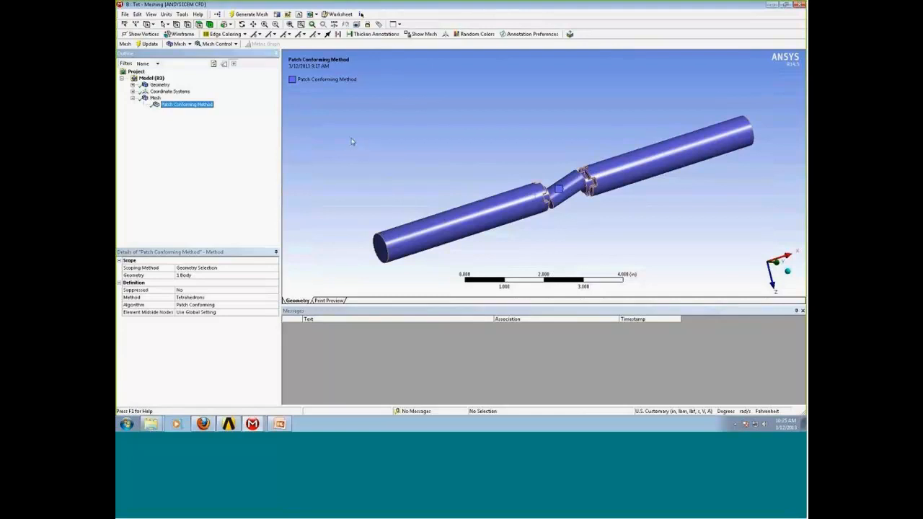
pyautogui.click(155, 98)
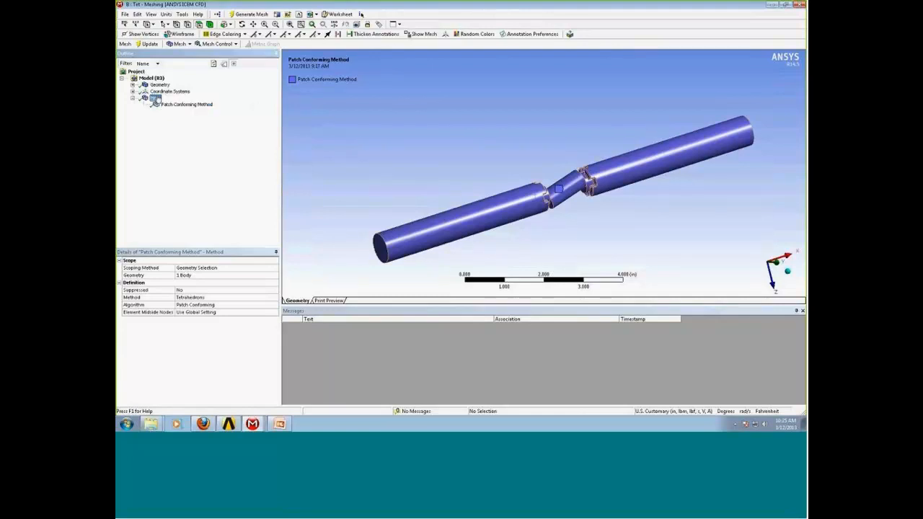
pyautogui.moveTo(368, 150); pyautogui.dragTo(372, 146)
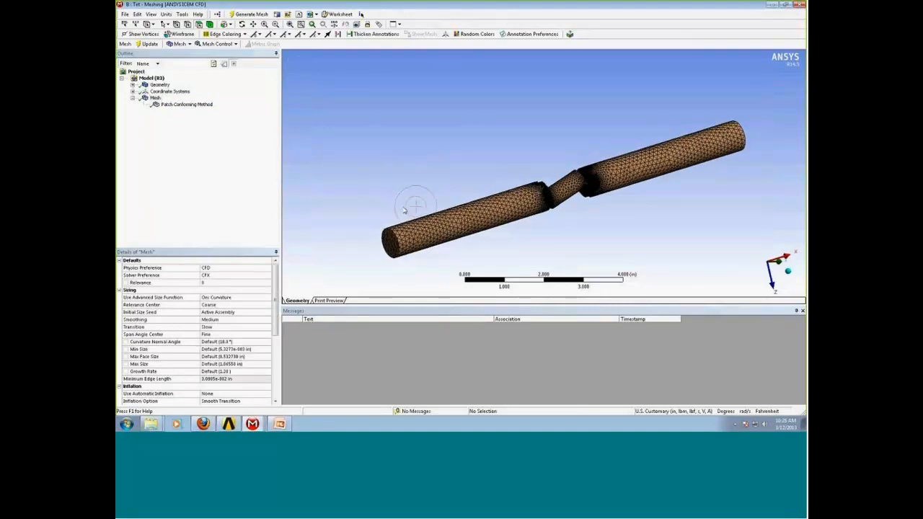
# Examine the tetrahedral mesh up close around the small features on either side of the ball passage
pyautogui.moveTo(616, 250); pyautogui.dragTo(527, 299, button='middle')
pyautogui.scroll(10, 518, 174)
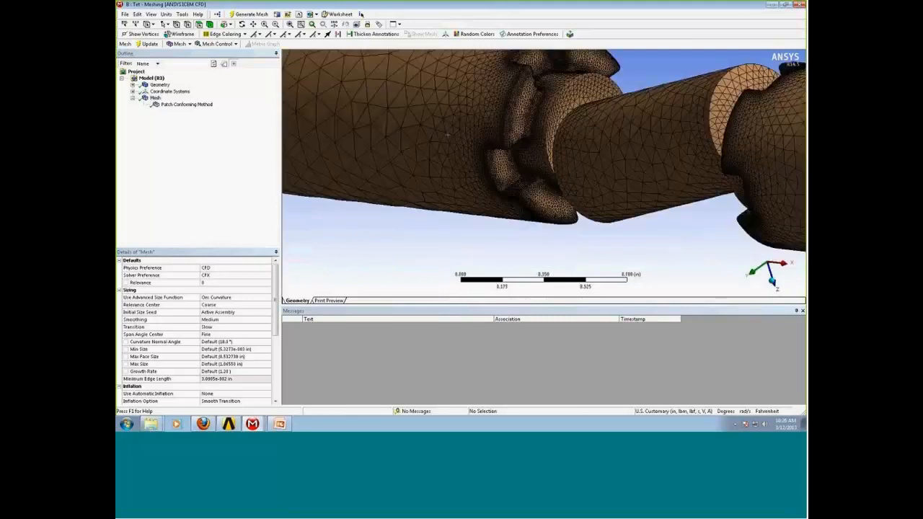
pyautogui.moveTo(518, 174)
pyautogui.mouseDown(button='middle')
pyautogui.moveTo(591, 171)
pyautogui.moveTo(509, 188)
pyautogui.mouseUp(button='middle')
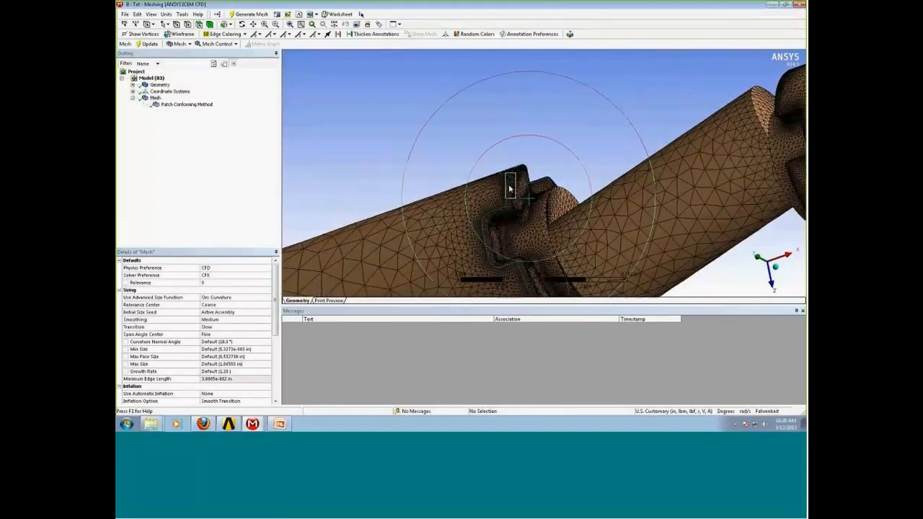
pyautogui.scroll(5, 509, 187)
pyautogui.moveTo(567, 192)
pyautogui.mouseDown(button='middle')
pyautogui.moveTo(597, 224)
pyautogui.moveTo(554, 180)
pyautogui.mouseUp(button='middle')
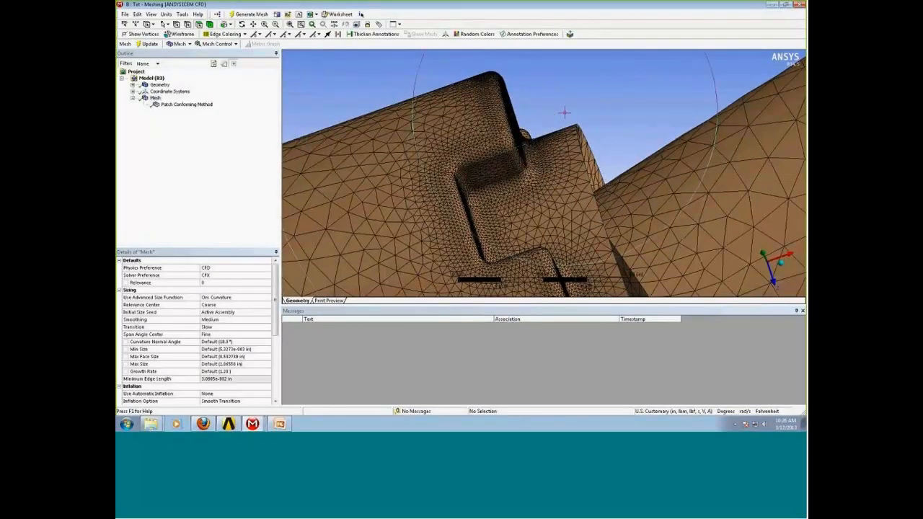
pyautogui.moveTo(556, 97); pyautogui.dragTo(626, 233, button='middle')
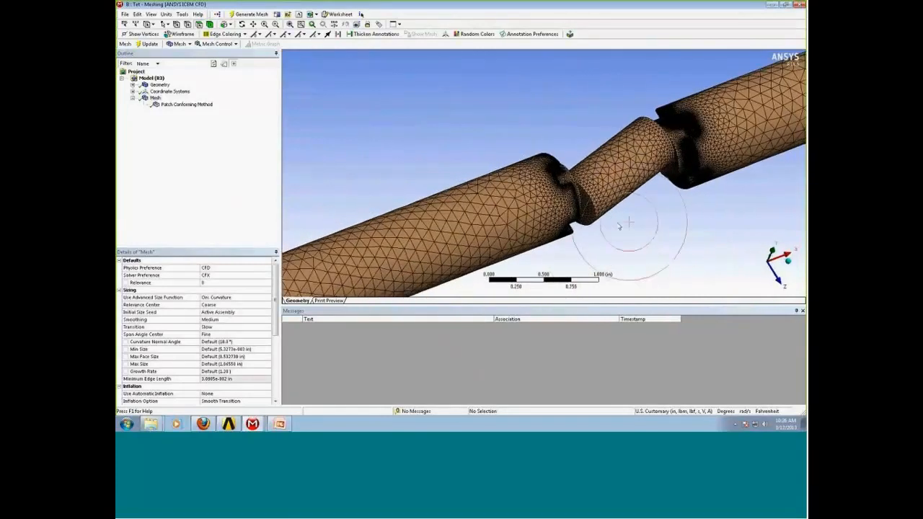
# Check the node and element statistics of the tetrahedral mesh and view the whole meshed flow domain
pyautogui.scroll(-5, 274, 298)
pyautogui.click(121, 342)
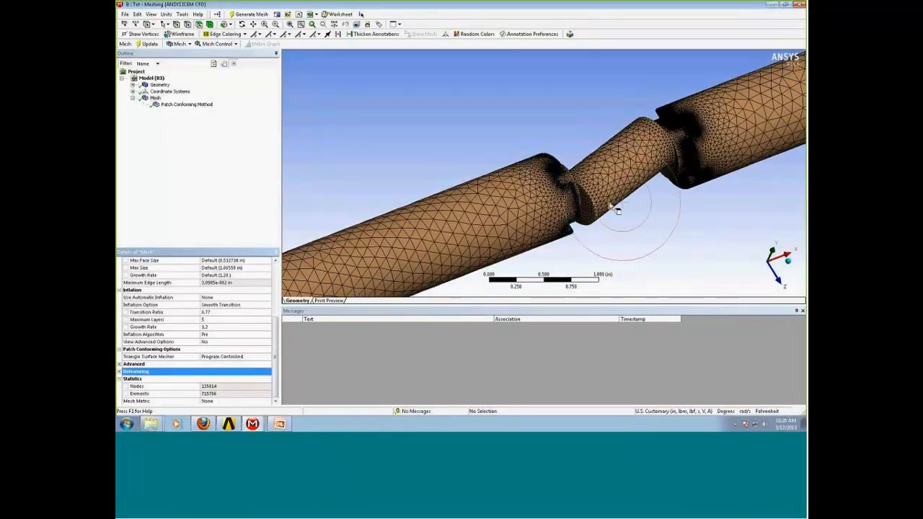
pyautogui.scroll(-2, 610, 205)
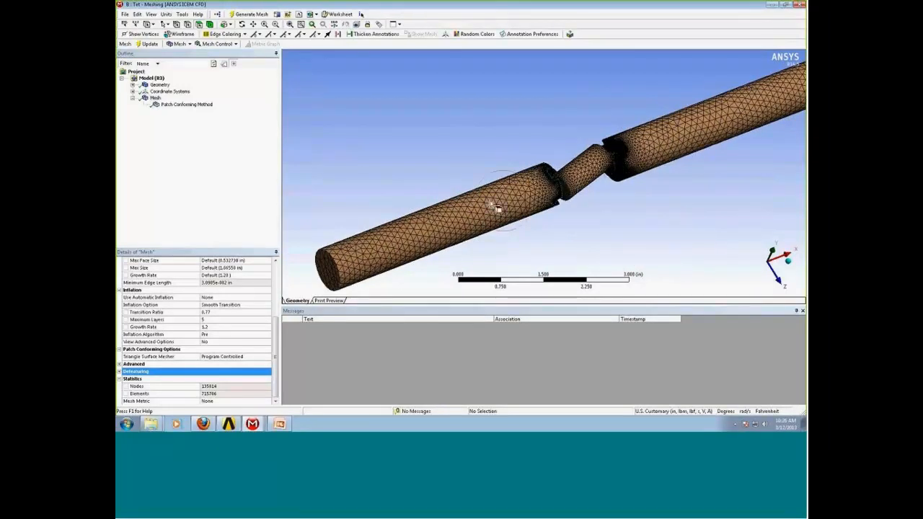
pyautogui.keyDown('ctrl'); pyautogui.moveTo(635, 236); pyautogui.dragTo(649, 216, button='middle'); pyautogui.keyUp('ctrl')
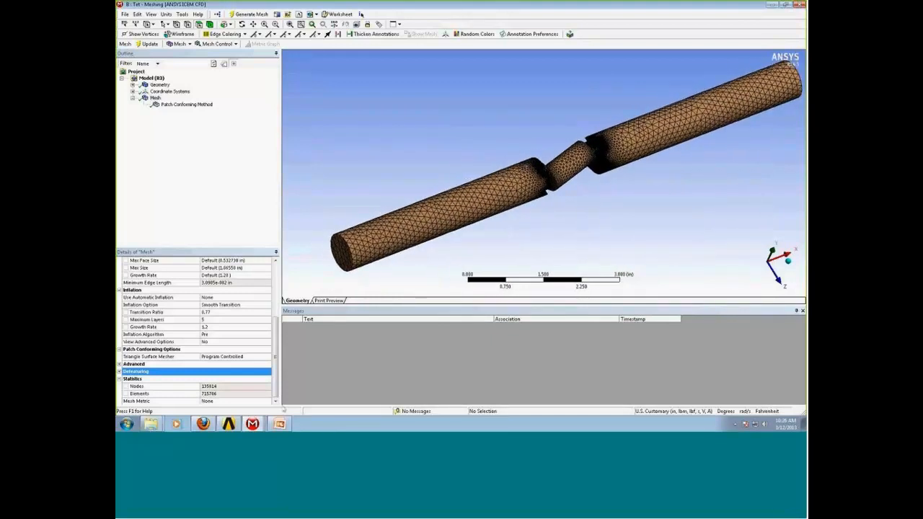
# Switch back to the A: Mesh DesignModeler window and view the flow domain from another side
pyautogui.click(253, 424)
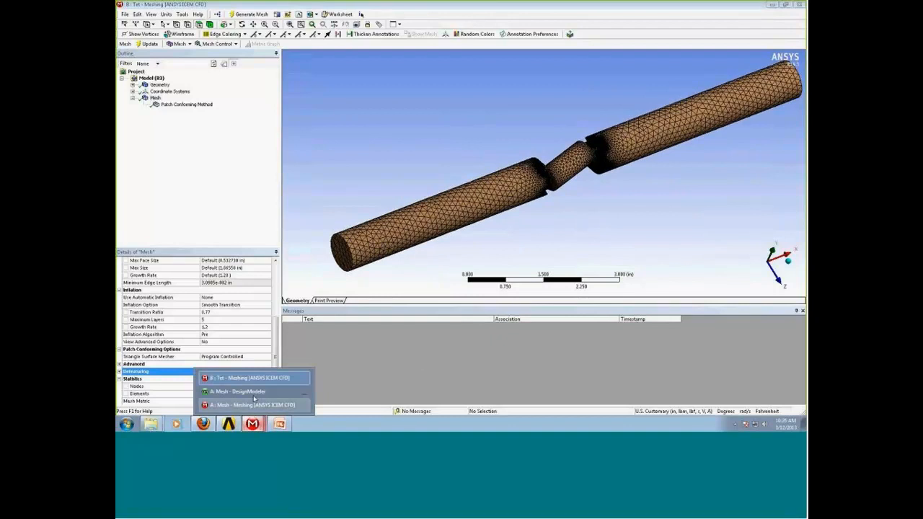
pyautogui.click(254, 396)
pyautogui.moveTo(552, 267); pyautogui.dragTo(520, 311, button='middle')
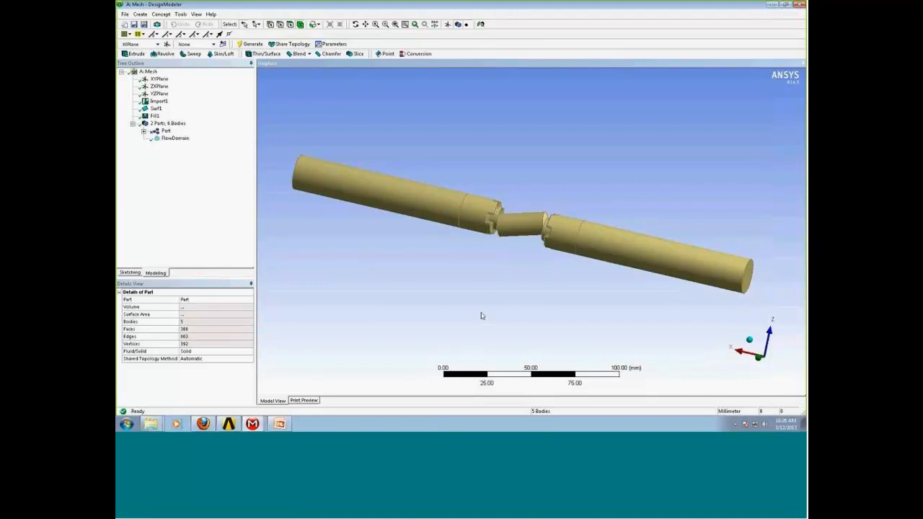
pyautogui.keyDown('ctrl'); pyautogui.moveTo(546, 280); pyautogui.dragTo(540, 291, button='middle'); pyautogui.keyUp('ctrl')
# Create a Slice By Edge Loop feature using the two circular edges on the straight pipe sections as its edges
pyautogui.click(141, 14)
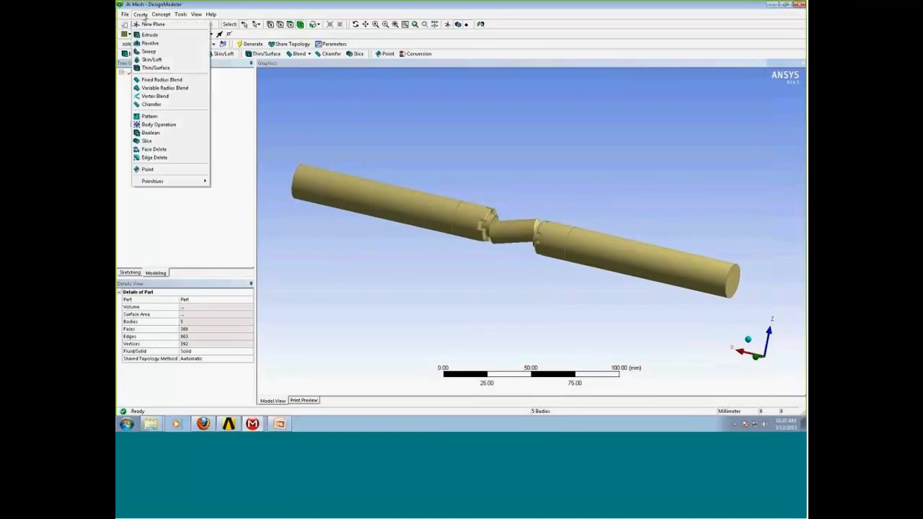
pyautogui.click(159, 142)
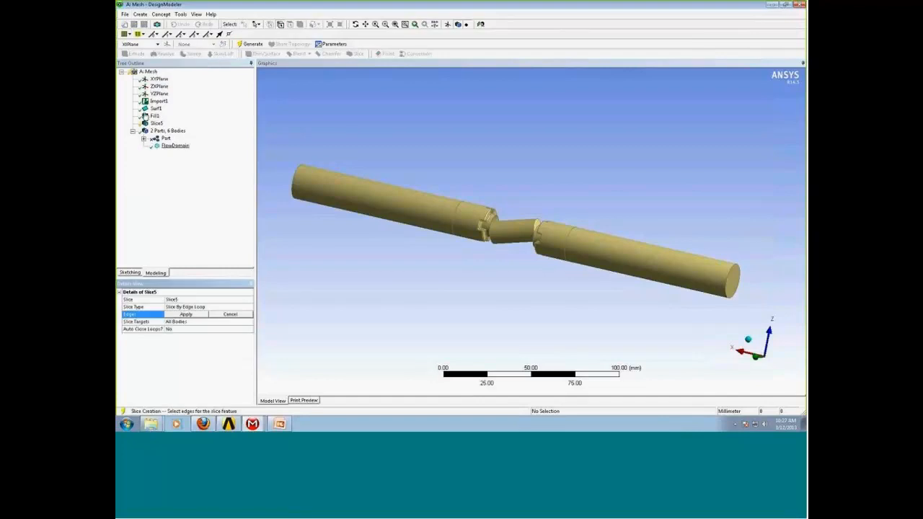
pyautogui.click(217, 310)
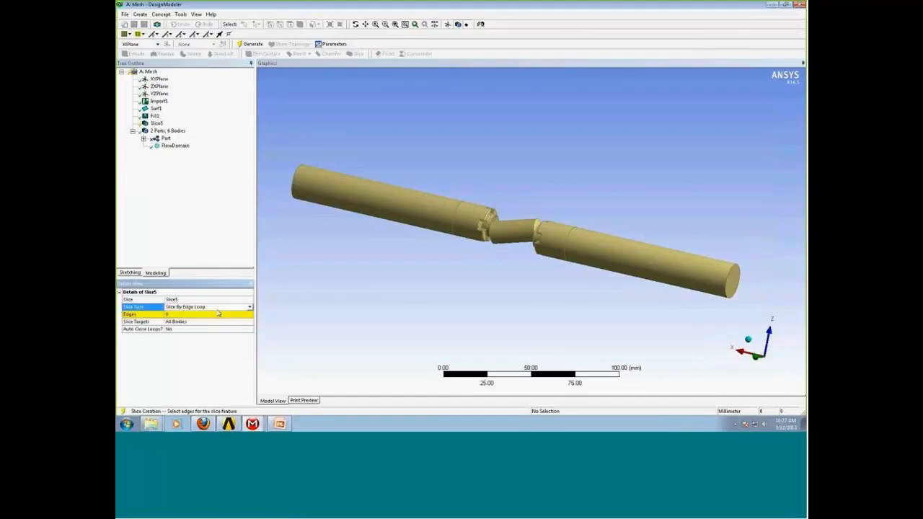
pyautogui.click(218, 315)
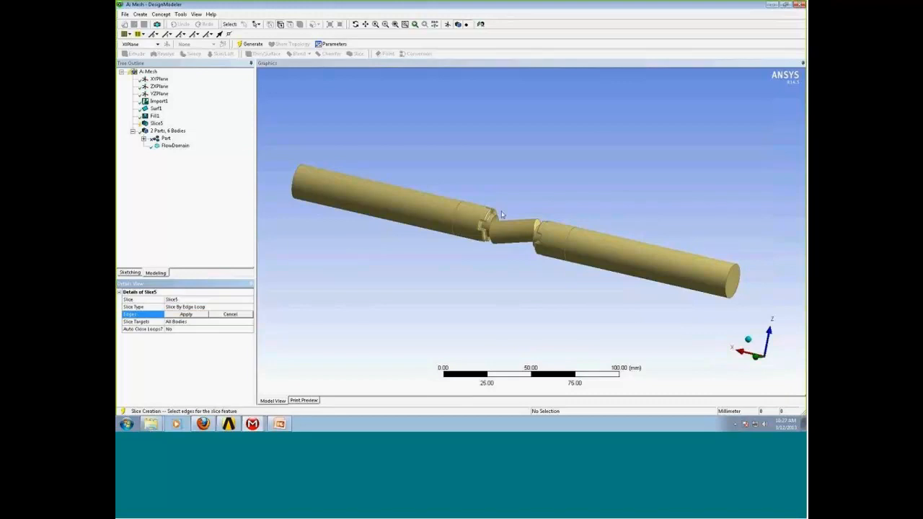
pyautogui.click(457, 209)
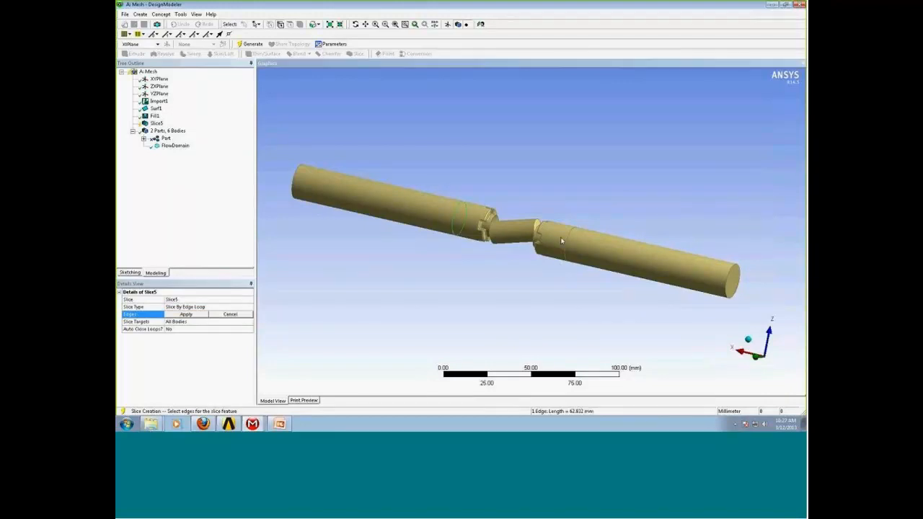
pyautogui.keyDown('ctrl'); pyautogui.click(572, 247); pyautogui.keyUp('ctrl')
pyautogui.moveTo(417, 302); pyautogui.dragTo(469, 260, button='middle')
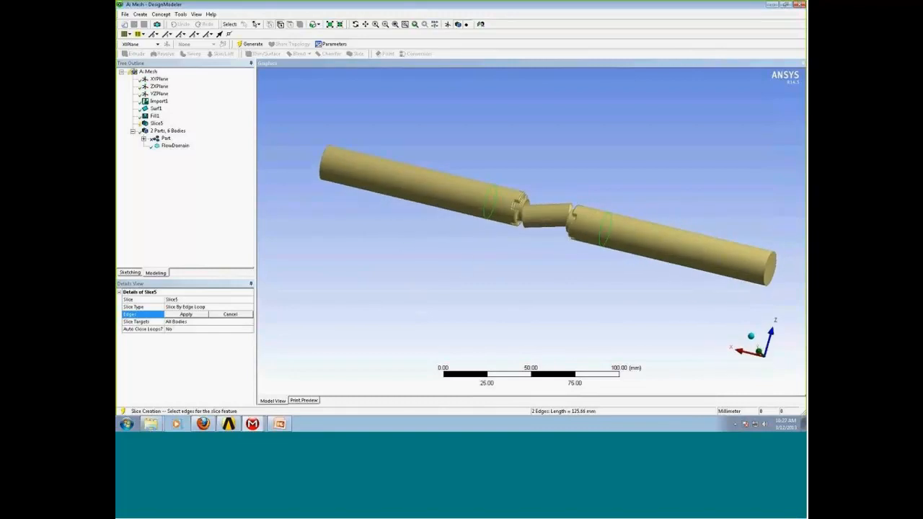
pyautogui.click(186, 316)
# Limit the slice targets to selected bodies, pick the flow domain body and generate the slice
pyautogui.doubleClick(199, 322)
pyautogui.click(188, 330)
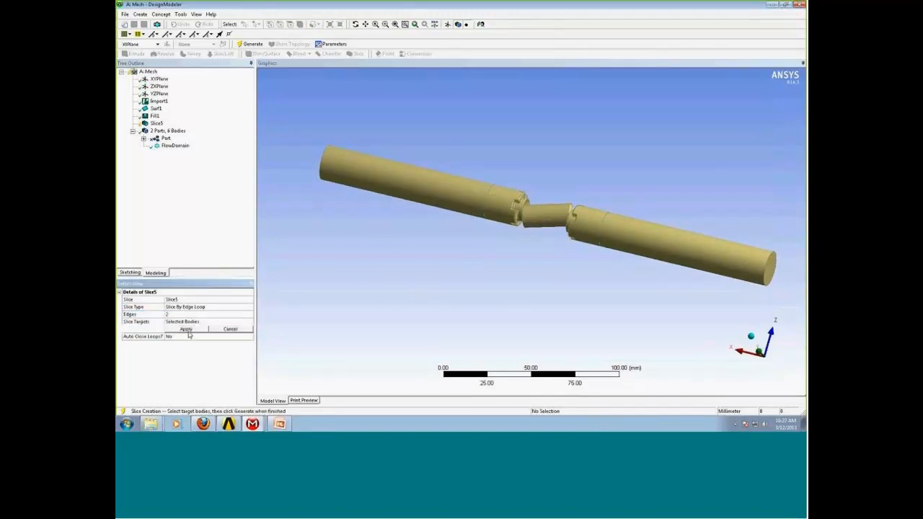
pyautogui.click(471, 222)
pyautogui.click(186, 329)
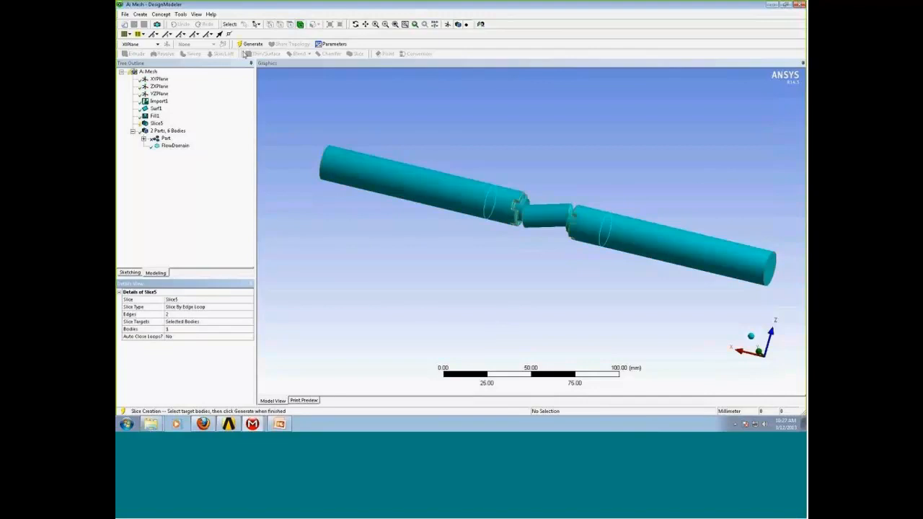
pyautogui.click(252, 45)
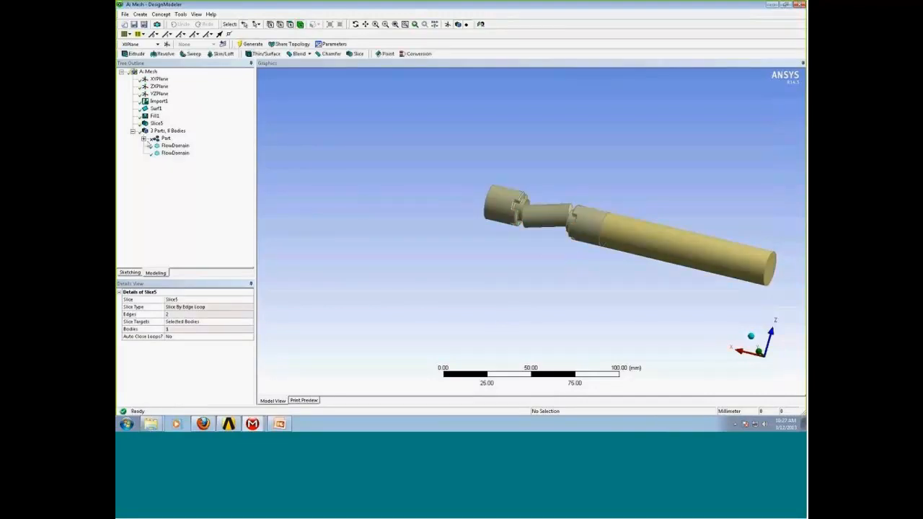
# Take the sliced pipe-section body Side-1 out of the suppressed Part and unsuppress it
pyautogui.rightClick(180, 183)
pyautogui.click(217, 216)
pyautogui.rightClick(167, 198)
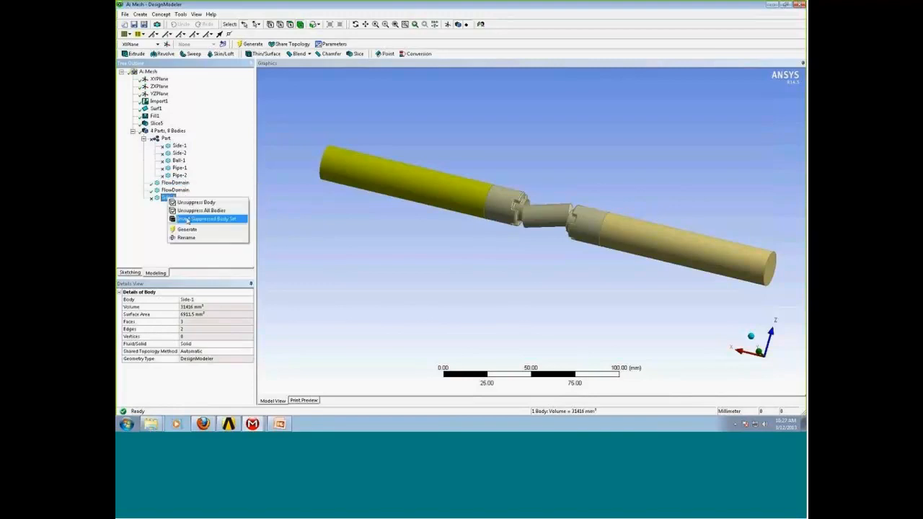
pyautogui.click(203, 204)
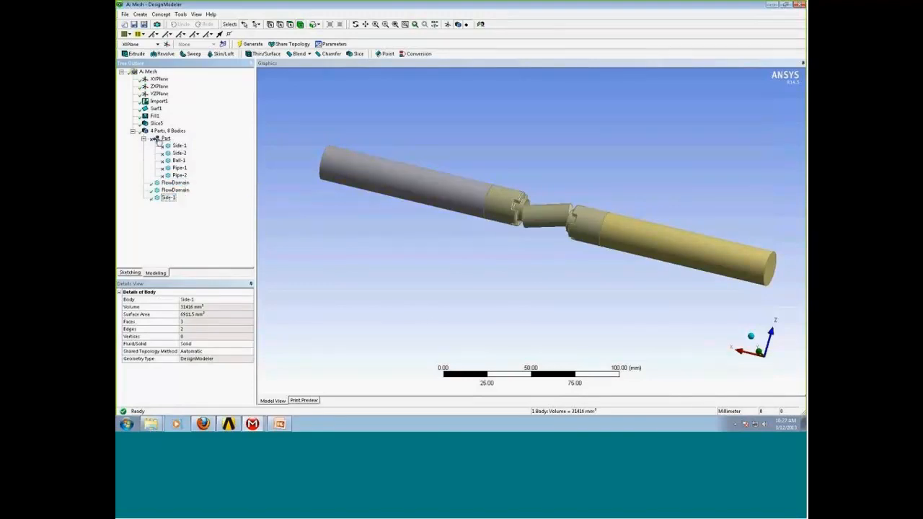
pyautogui.click(144, 138)
# Combine the middle flow domain body and the two straight pipe bodies into one new multibody part and check its contents
pyautogui.moveTo(608, 239); pyautogui.dragTo(592, 251, button='middle')
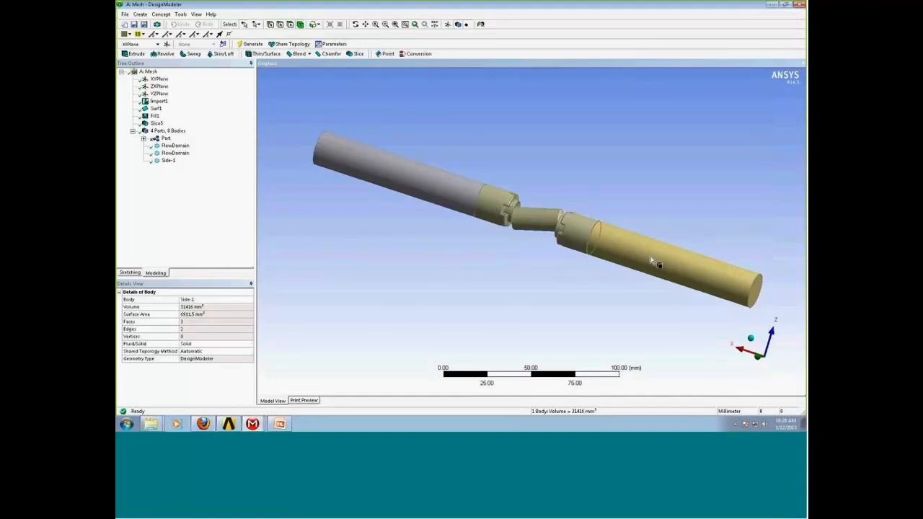
pyautogui.keyDown('ctrl'); pyautogui.click(513, 216); pyautogui.keyUp('ctrl')
pyautogui.keyDown('ctrl'); pyautogui.click(449, 189); pyautogui.keyUp('ctrl')
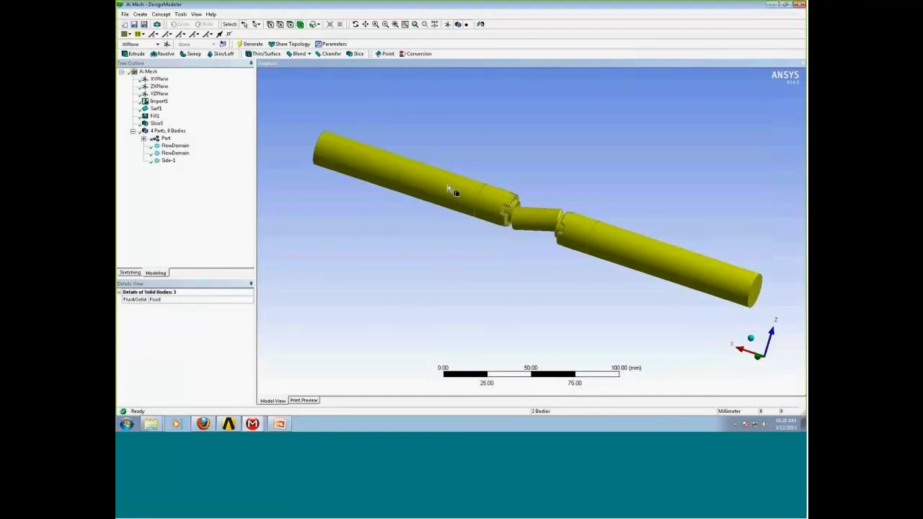
pyautogui.rightClick(490, 117)
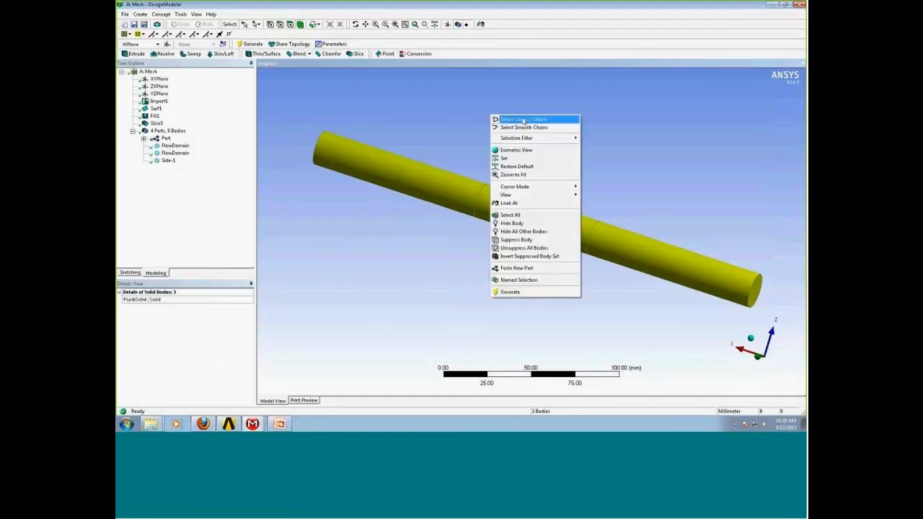
pyautogui.click(532, 268)
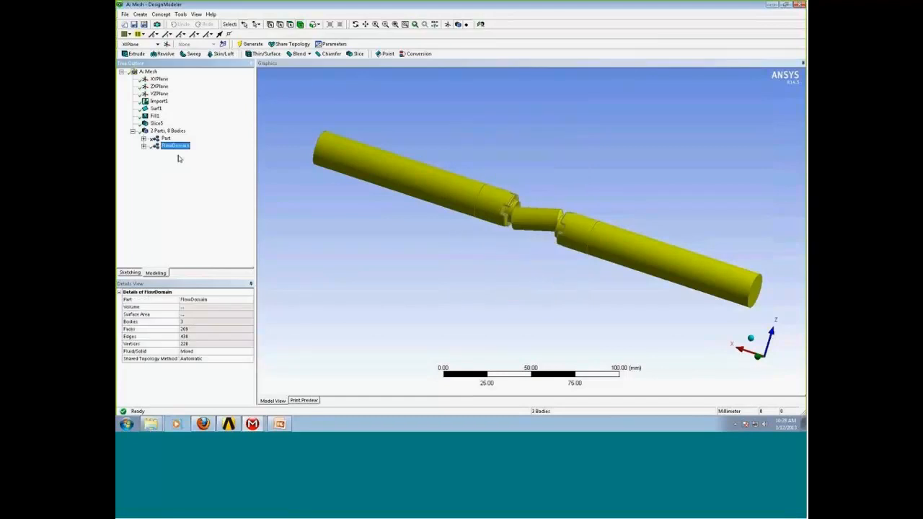
pyautogui.click(144, 146)
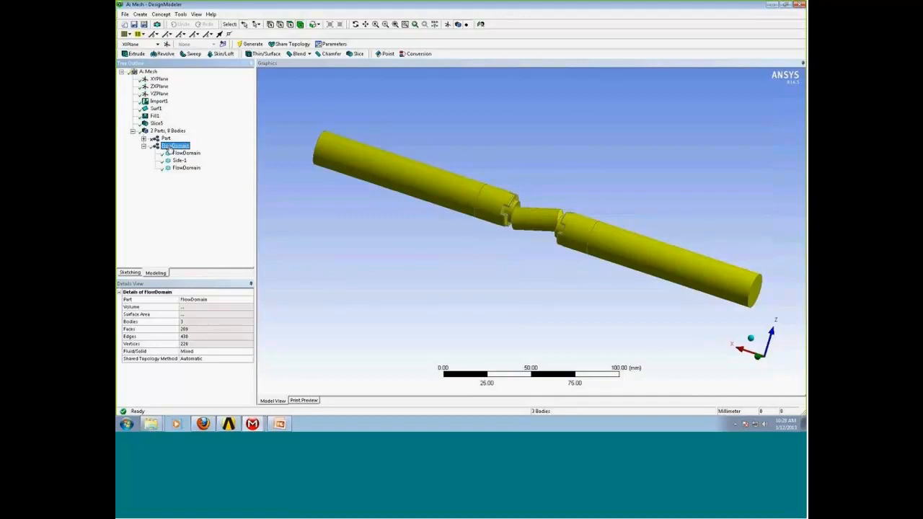
pyautogui.click(144, 146)
pyautogui.click(329, 241)
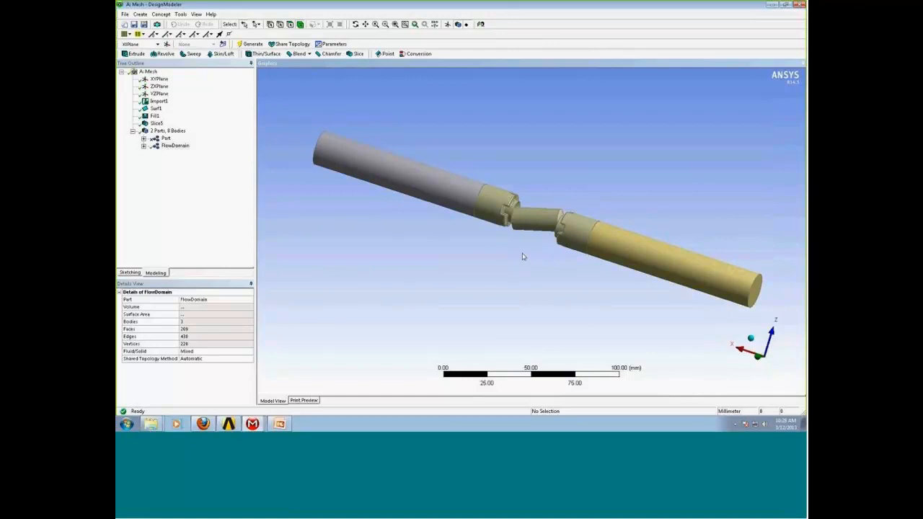
# Select one outer blend face on the notched end at each side of the ball and extend the selection with Flood Blends
pyautogui.moveTo(564, 257); pyautogui.dragTo(544, 228, button='middle')
pyautogui.scroll(5, 494, 198)
pyautogui.scroll(5, 485, 212)
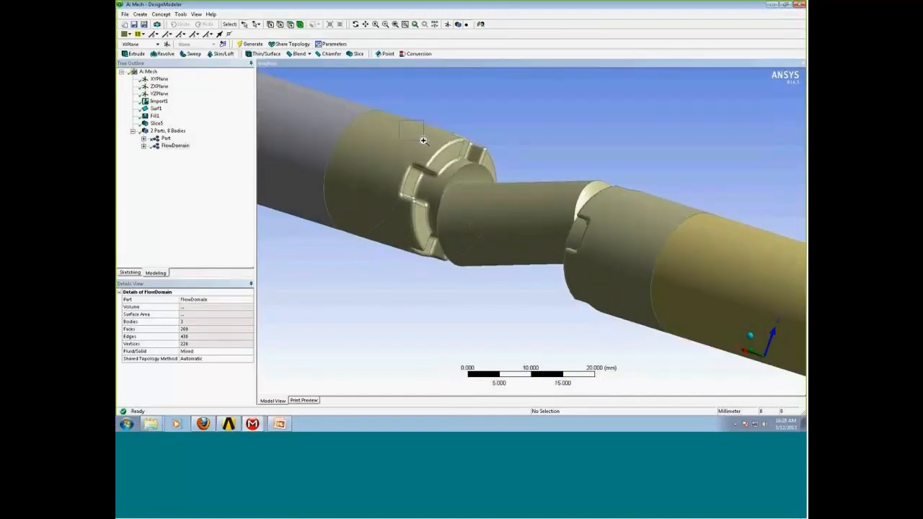
pyautogui.click(538, 215)
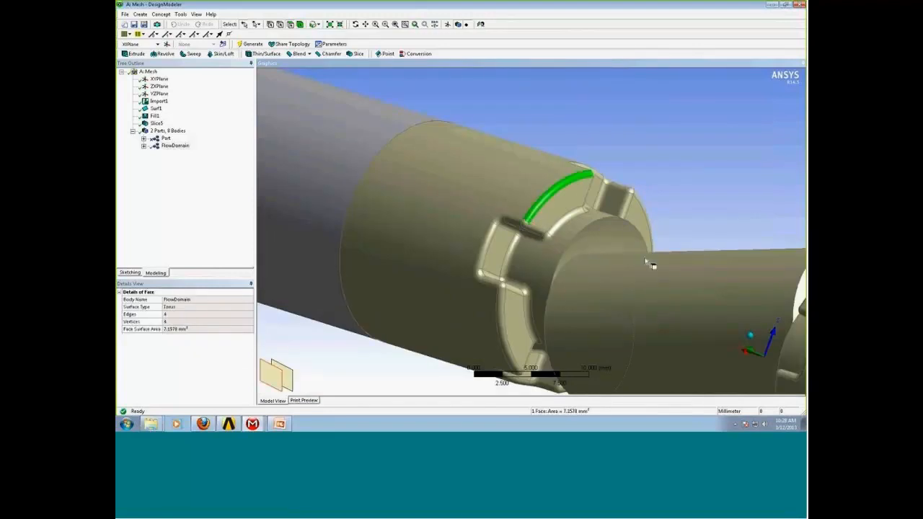
pyautogui.moveTo(577, 227); pyautogui.dragTo(501, 217, button='middle')
pyautogui.scroll(-3, 500, 217)
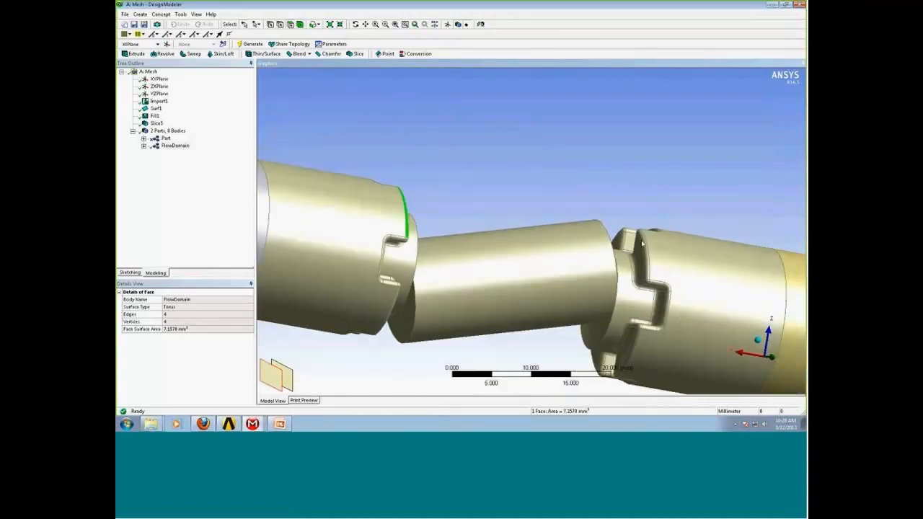
pyautogui.keyDown('ctrl'); pyautogui.click(646, 265); pyautogui.keyUp('ctrl')
pyautogui.moveTo(646, 265); pyautogui.dragTo(570, 185, button='middle')
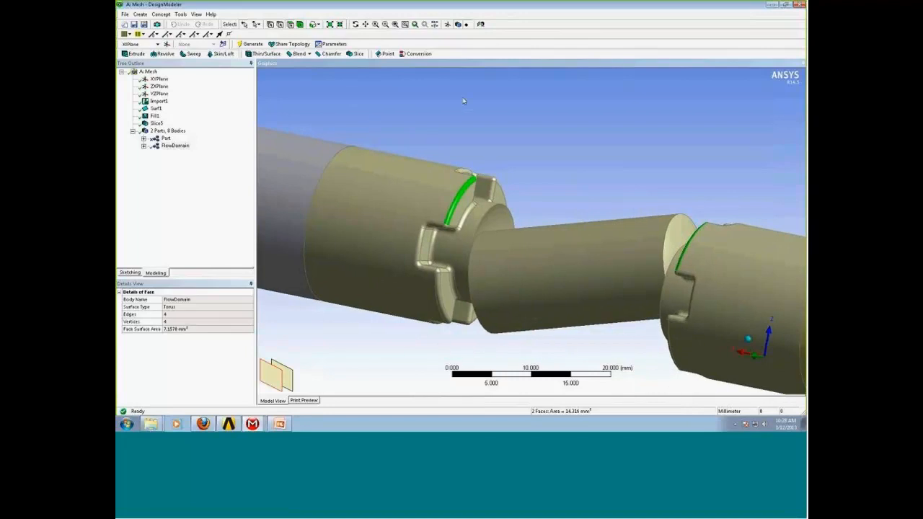
pyautogui.click(317, 26)
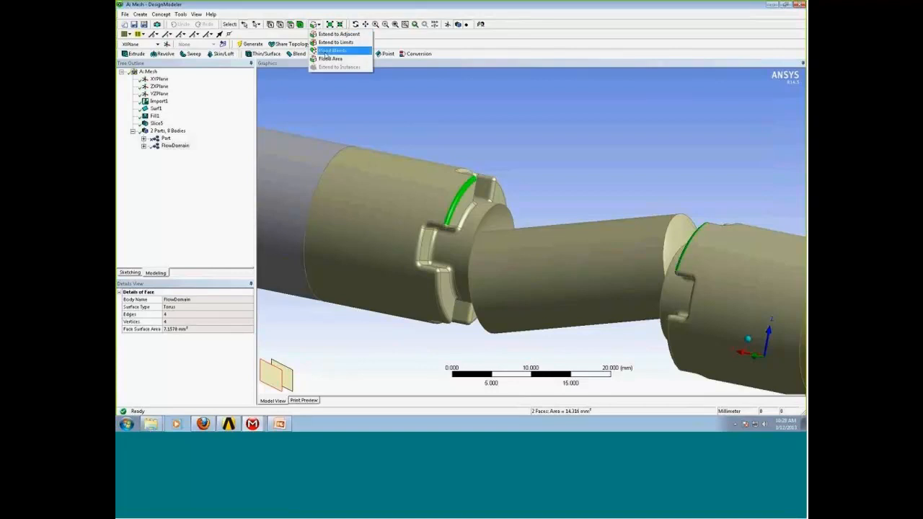
pyautogui.click(329, 51)
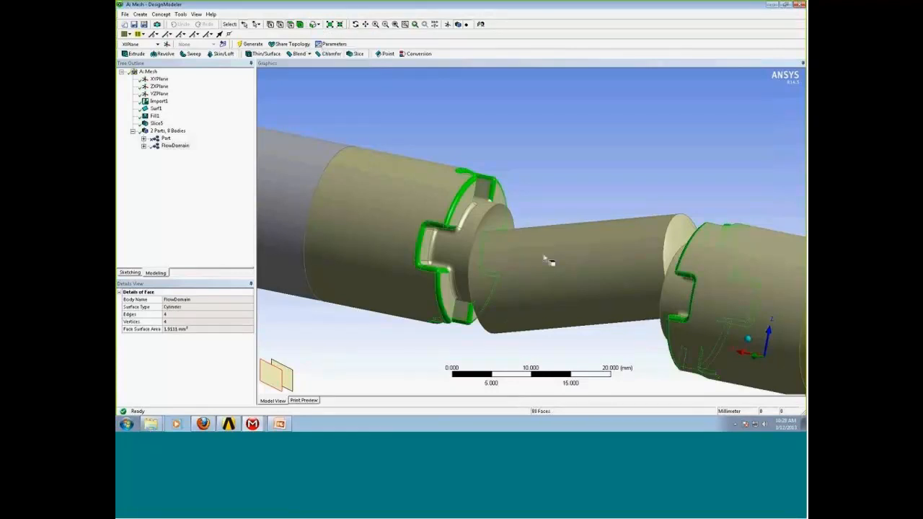
# Deselect the short blend faces running inward across the notches at the first notched end, keeping the outer rim blends selected
pyautogui.moveTo(551, 206); pyautogui.dragTo(532, 211, button='middle')
pyautogui.moveTo(503, 295); pyautogui.dragTo(488, 349, button='middle')
pyautogui.keyDown('ctrl'); pyautogui.click(488, 349); pyautogui.keyUp('ctrl')
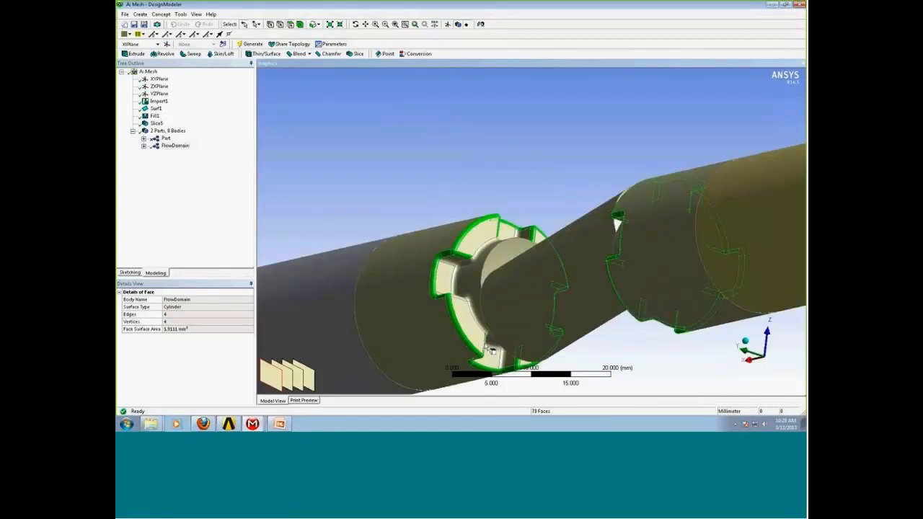
pyautogui.keyDown('ctrl'); pyautogui.click(465, 258); pyautogui.keyUp('ctrl')
pyautogui.keyDown('ctrl'); pyautogui.click(500, 227); pyautogui.keyUp('ctrl')
pyautogui.keyDown('ctrl'); pyautogui.click(533, 233); pyautogui.keyUp('ctrl')
pyautogui.keyDown('ctrl'); pyautogui.moveTo(529, 364); pyautogui.dragTo(512, 292, button='middle'); pyautogui.keyUp('ctrl')
pyautogui.keyDown('ctrl'); pyautogui.click(509, 292); pyautogui.keyUp('ctrl')
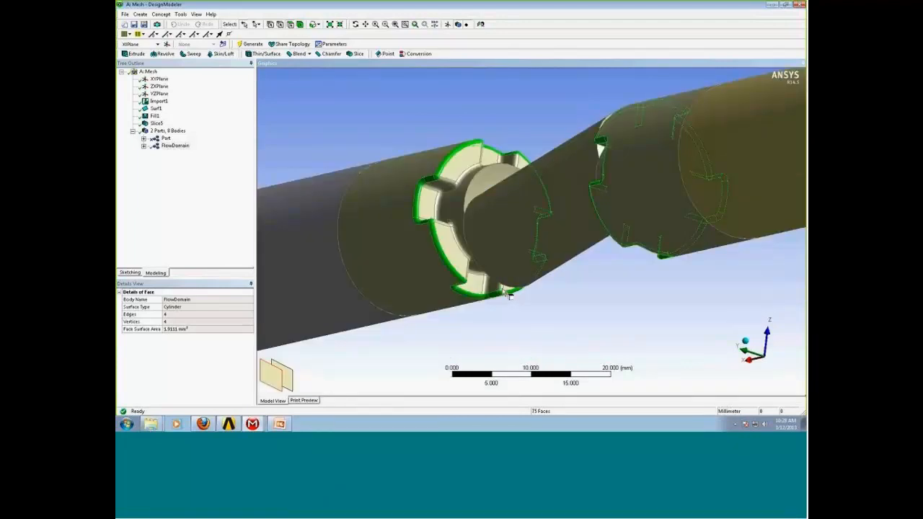
# Remove the inward-running blend faces at the opposite notched end from the selection, leaving only the outer rim blends selected
pyautogui.moveTo(580, 282); pyautogui.dragTo(448, 184, button='middle')
pyautogui.keyDown('ctrl'); pyautogui.click(652, 265); pyautogui.keyUp('ctrl')
pyautogui.keyDown('ctrl'); pyautogui.click(665, 225); pyautogui.keyUp('ctrl')
pyautogui.keyDown('ctrl'); pyautogui.click(432, 195); pyautogui.keyUp('ctrl')
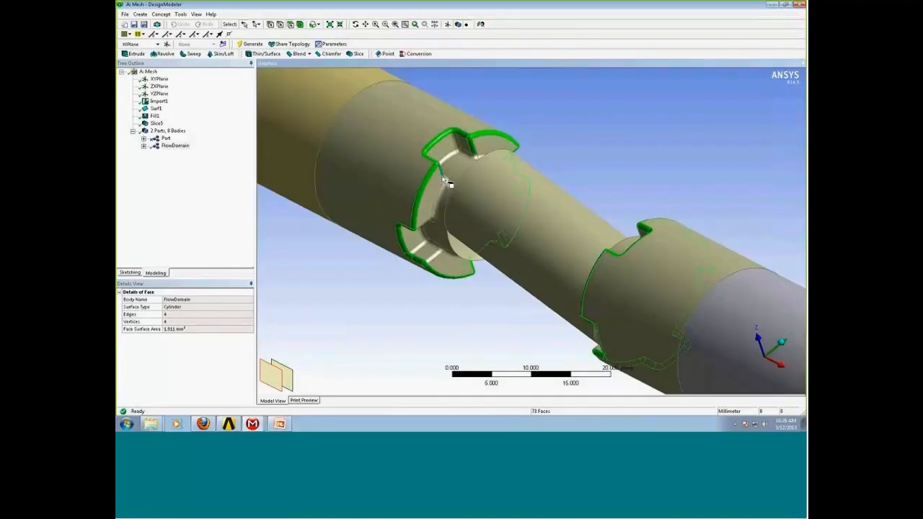
pyautogui.keyDown('ctrl'); pyautogui.click(444, 179); pyautogui.keyUp('ctrl')
pyautogui.keyDown('ctrl'); pyautogui.click(473, 147); pyautogui.keyUp('ctrl')
pyautogui.moveTo(523, 280); pyautogui.dragTo(508, 264, button='middle')
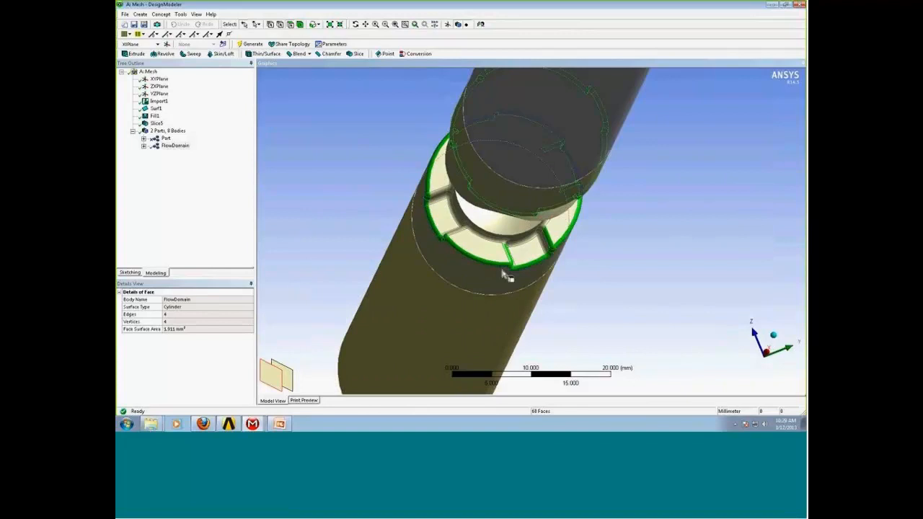
pyautogui.keyDown('ctrl'); pyautogui.click(557, 247); pyautogui.keyUp('ctrl')
pyautogui.keyDown('ctrl'); pyautogui.click(512, 261); pyautogui.keyUp('ctrl')
pyautogui.moveTo(596, 245); pyautogui.dragTo(608, 233, button='middle')
pyautogui.keyDown('ctrl'); pyautogui.click(593, 199); pyautogui.keyUp('ctrl')
pyautogui.keyDown('ctrl'); pyautogui.click(593, 200); pyautogui.keyUp('ctrl')
pyautogui.moveTo(592, 199); pyautogui.dragTo(541, 264, button='middle')
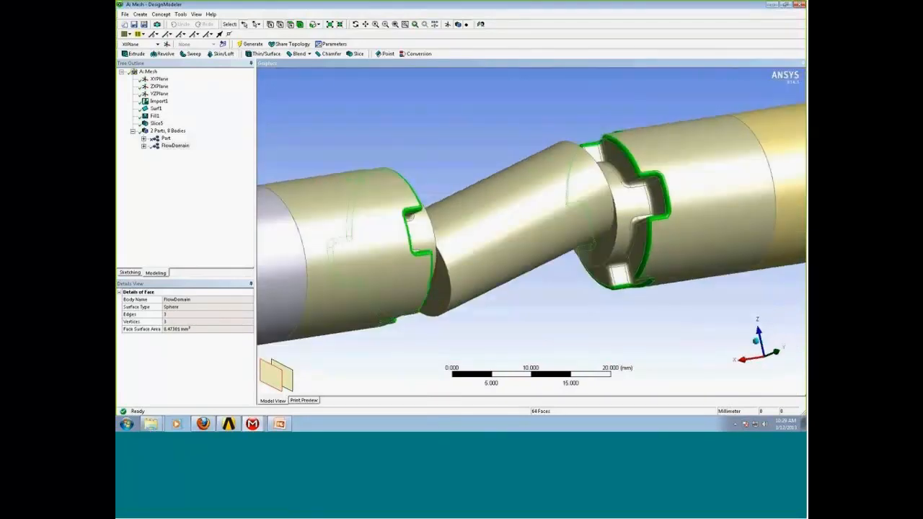
pyautogui.moveTo(411, 213); pyautogui.dragTo(376, 232, button='middle')
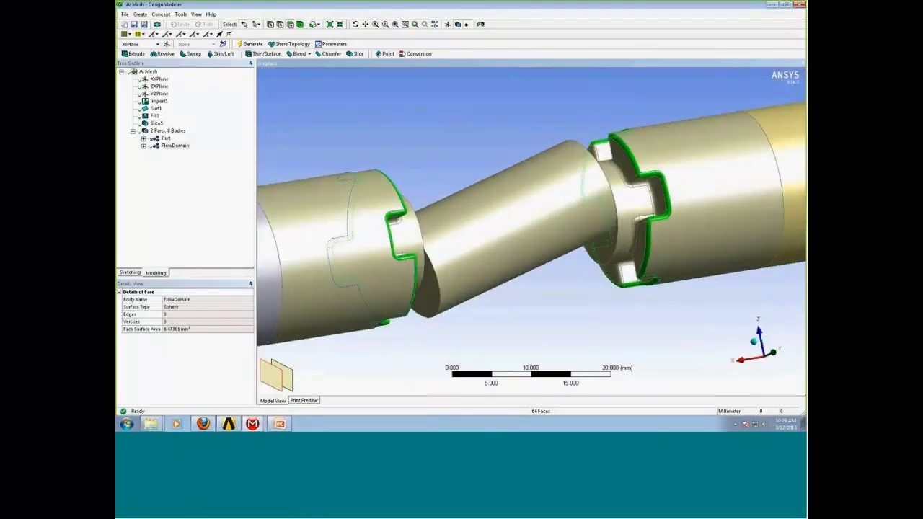
# Create a Face Delete feature from the selected rim blends with Automatic healing and generate it
pyautogui.click(141, 14)
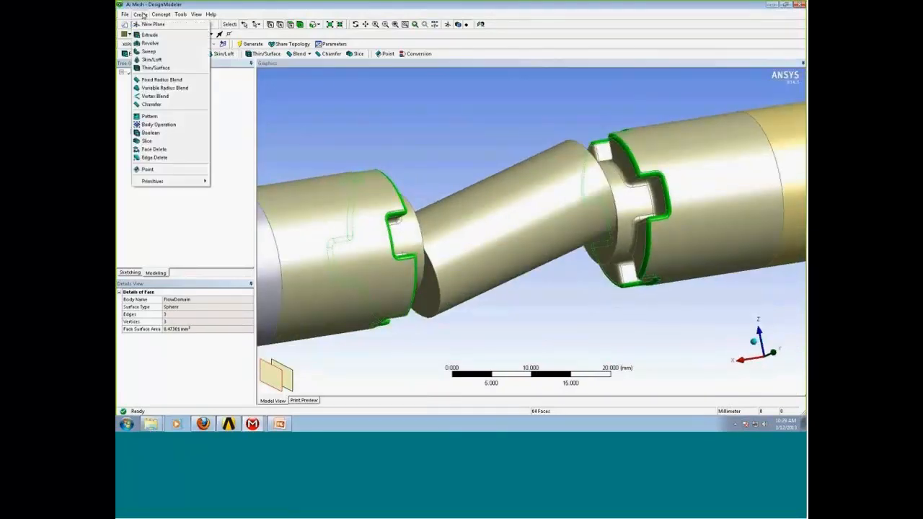
pyautogui.click(200, 153)
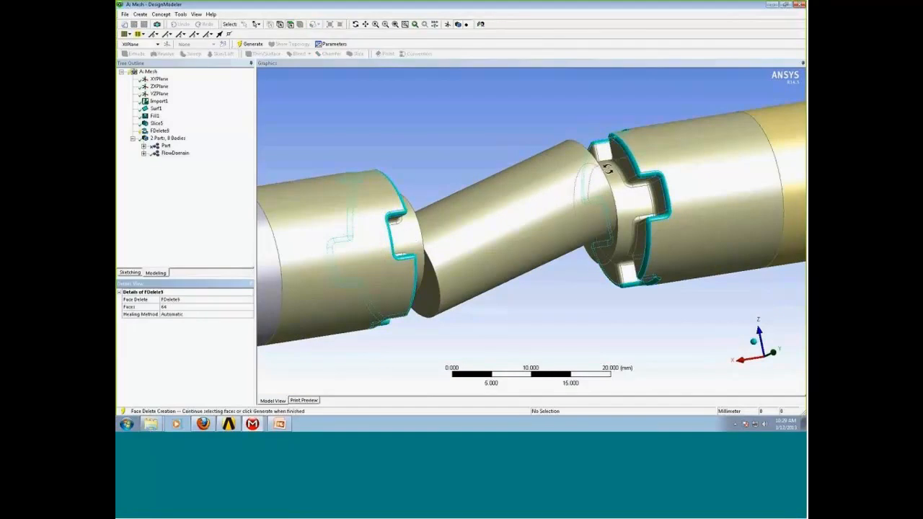
pyautogui.moveTo(608, 169); pyautogui.dragTo(543, 160, button='middle')
pyautogui.click(253, 44)
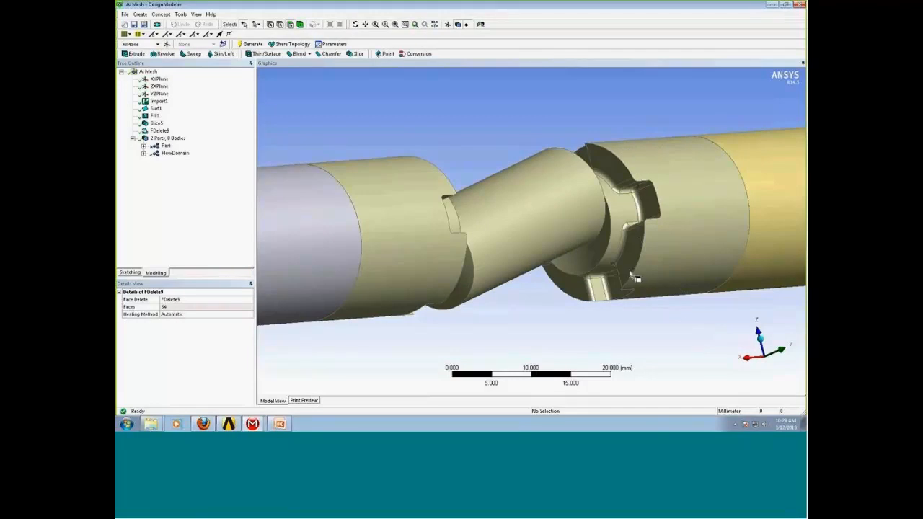
# Select one remaining inner blend face on each notched end and extend the selection with Flood Blends
pyautogui.moveTo(574, 220); pyautogui.dragTo(402, 210, button='middle')
pyautogui.click(620, 204)
pyautogui.keyDown('ctrl'); pyautogui.click(366, 216); pyautogui.keyUp('ctrl')
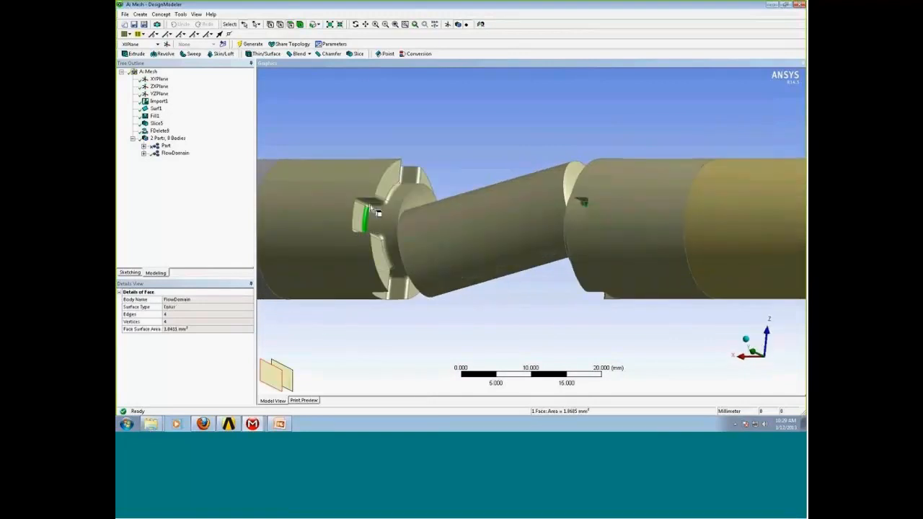
pyautogui.click(314, 25)
pyautogui.click(331, 58)
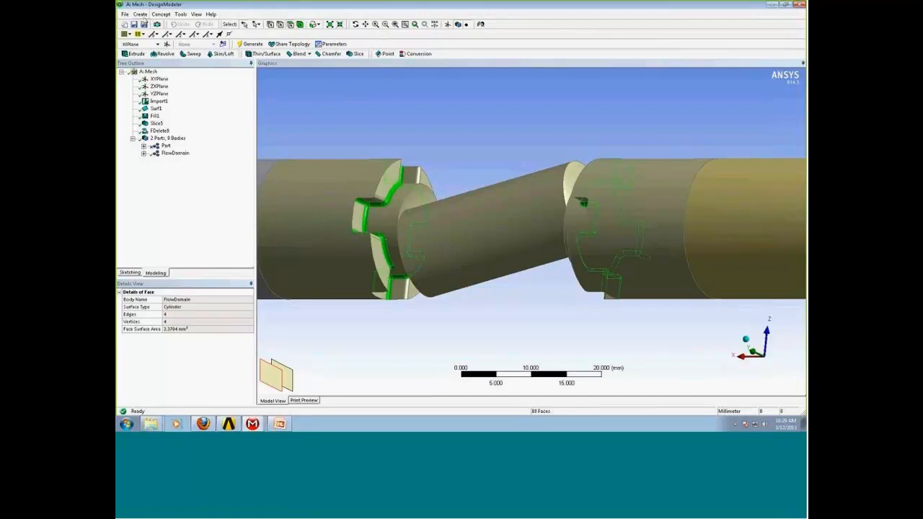
# Delete the selected inner blend faces with a second Face Delete feature using Automatic healing, and inspect the simplified flow domain
pyautogui.click(140, 14)
pyautogui.click(177, 149)
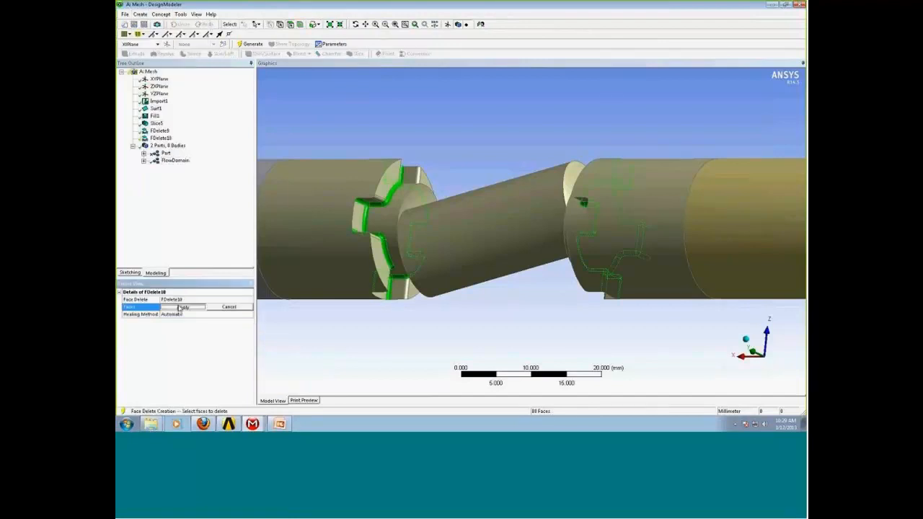
pyautogui.click(252, 44)
pyautogui.moveTo(482, 299); pyautogui.dragTo(618, 262, button='middle')
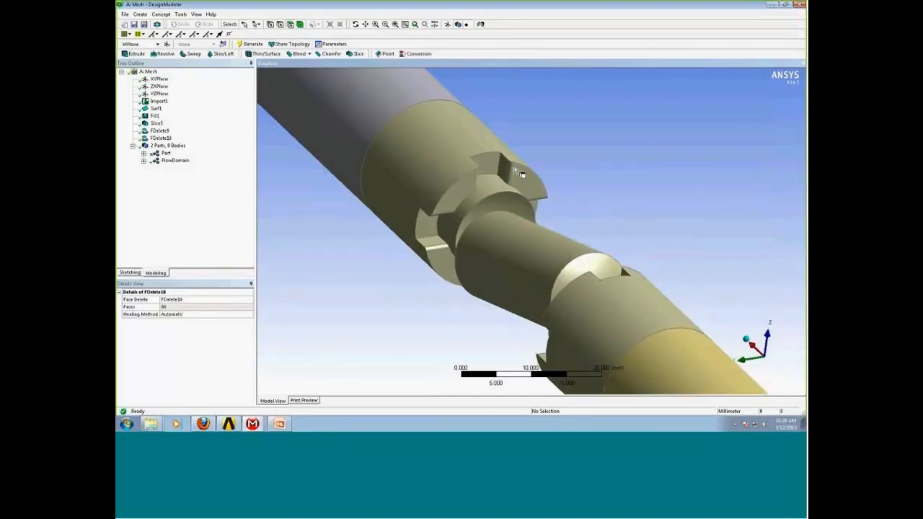
pyautogui.moveTo(641, 218); pyautogui.dragTo(660, 208, button='middle')
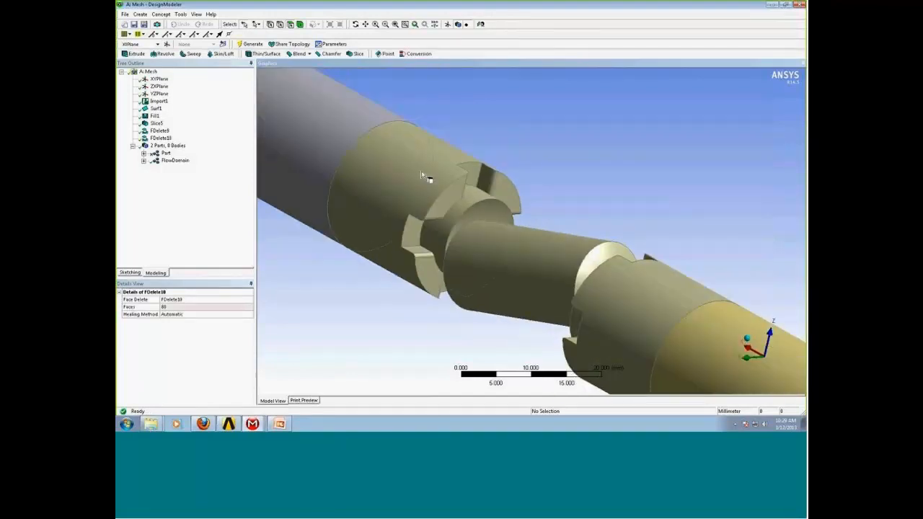
pyautogui.scroll(-3, 422, 142)
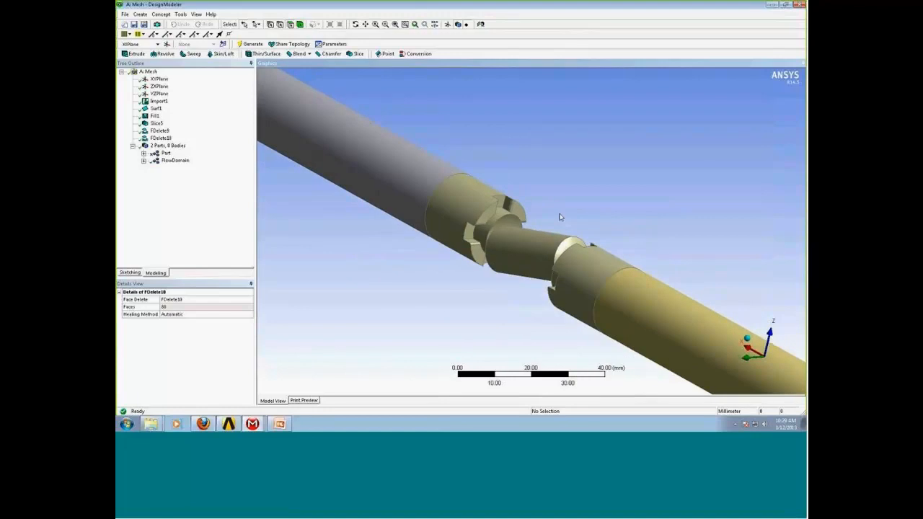
pyautogui.scroll(-3, 411, 263)
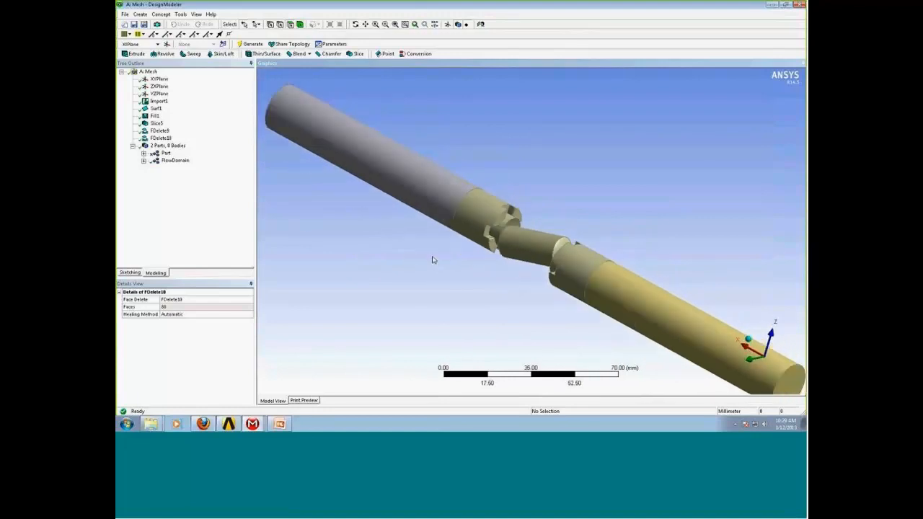
# Switch to the ball_valve Workbench project and refresh the Mesh cell of system A
pyautogui.click(229, 424)
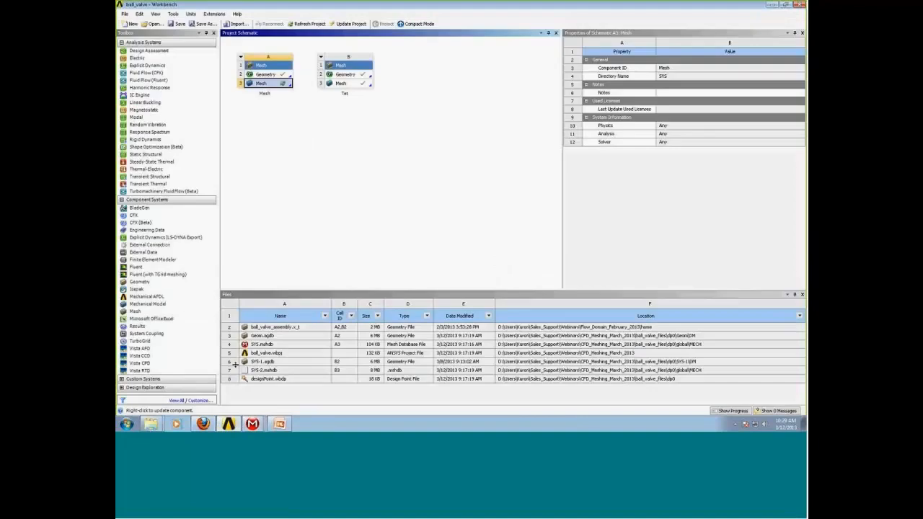
pyautogui.rightClick(276, 86)
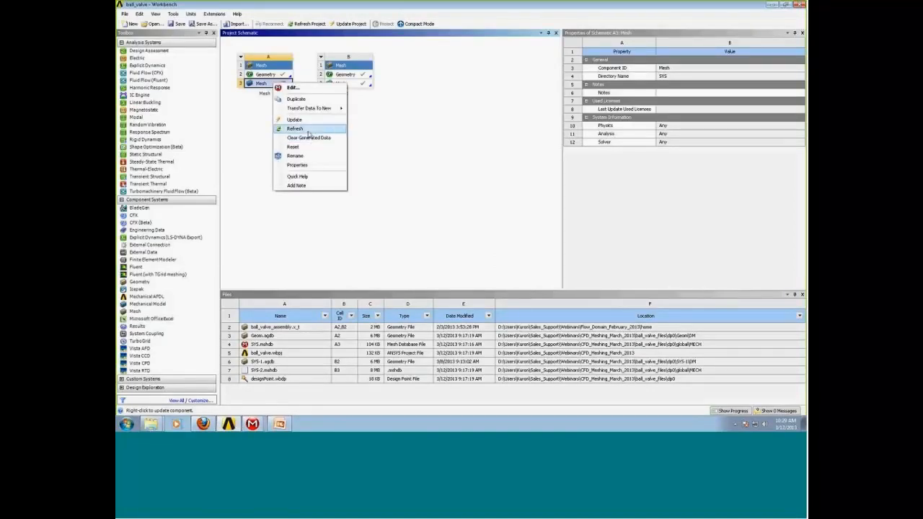
pyautogui.click(308, 137)
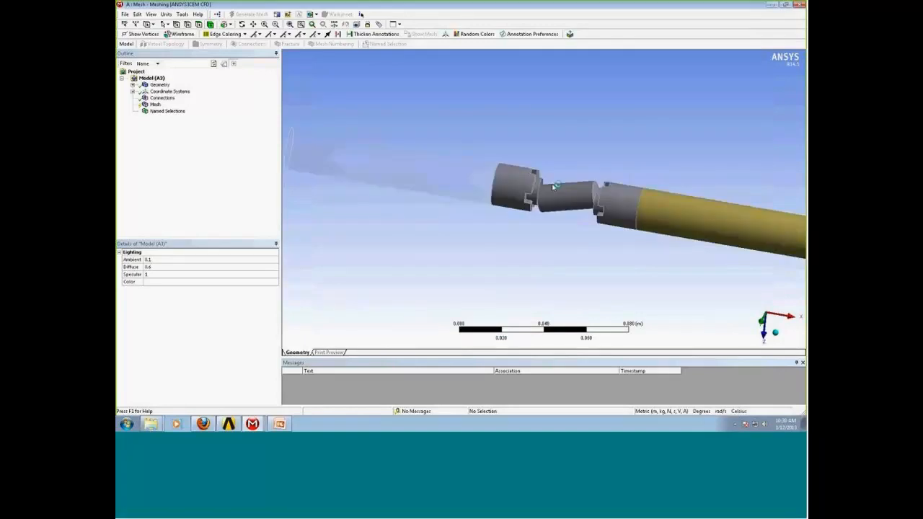
# Show the sweepable bodies of the mesh, and clear the Messages pane out of the way
pyautogui.click(156, 105)
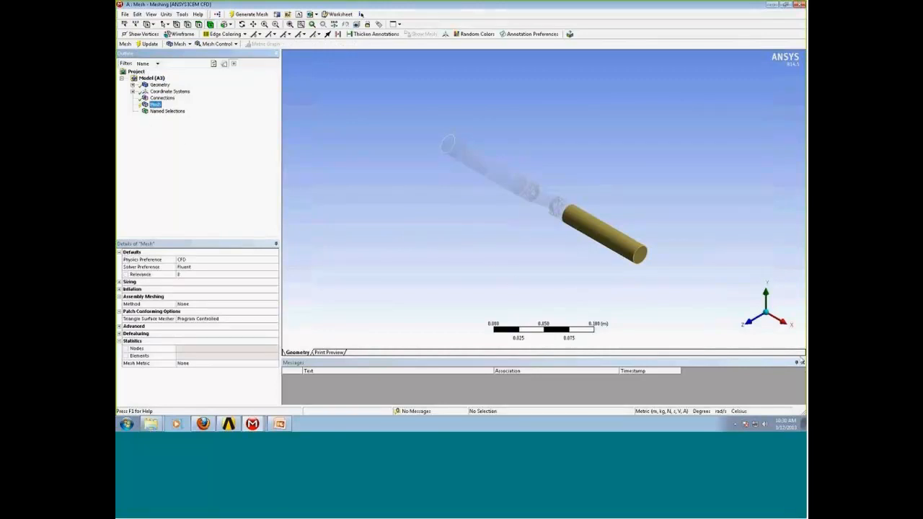
pyautogui.click(804, 363)
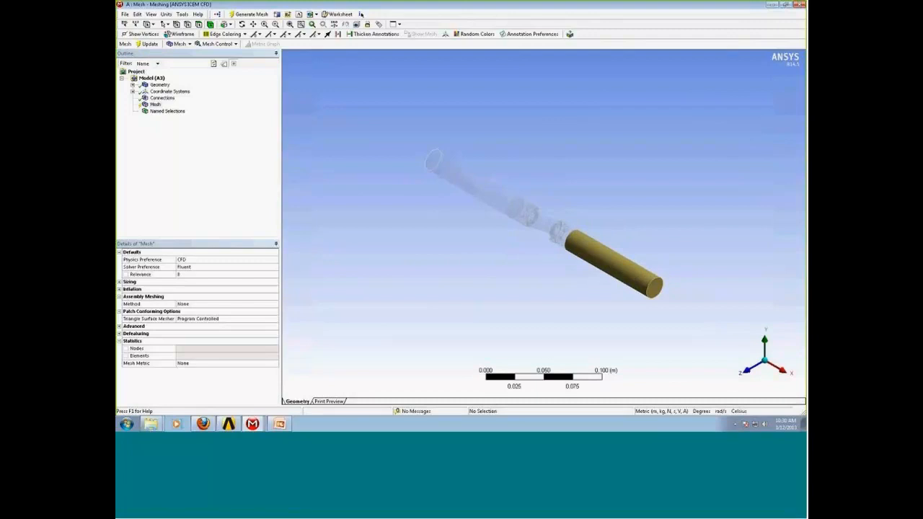
pyautogui.rightClick(154, 106)
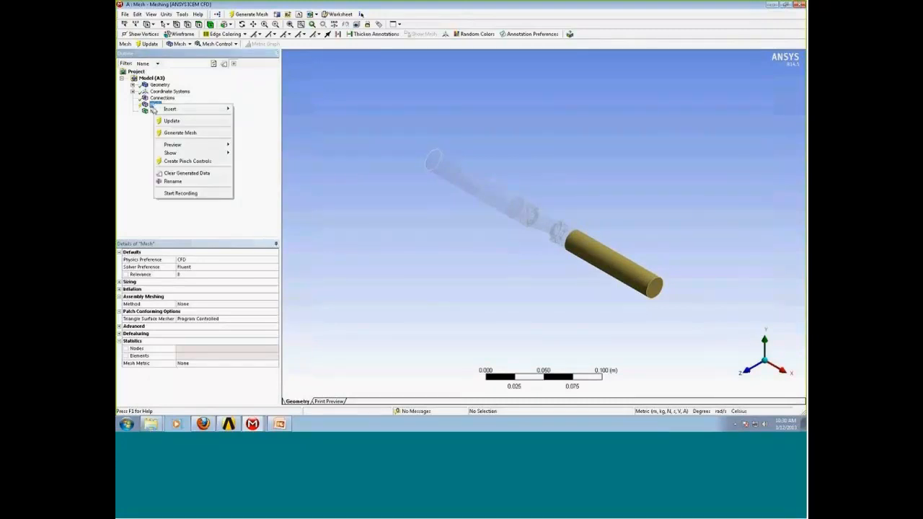
pyautogui.moveTo(214, 155)
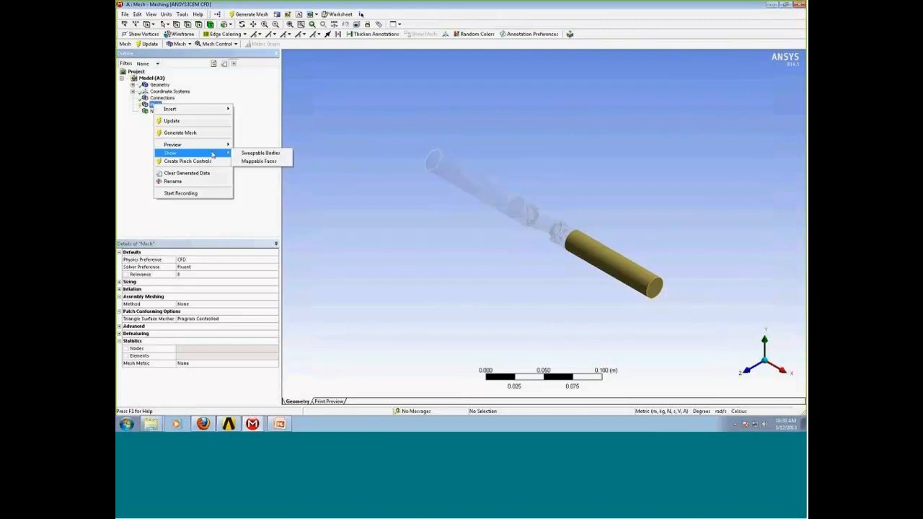
pyautogui.click(258, 153)
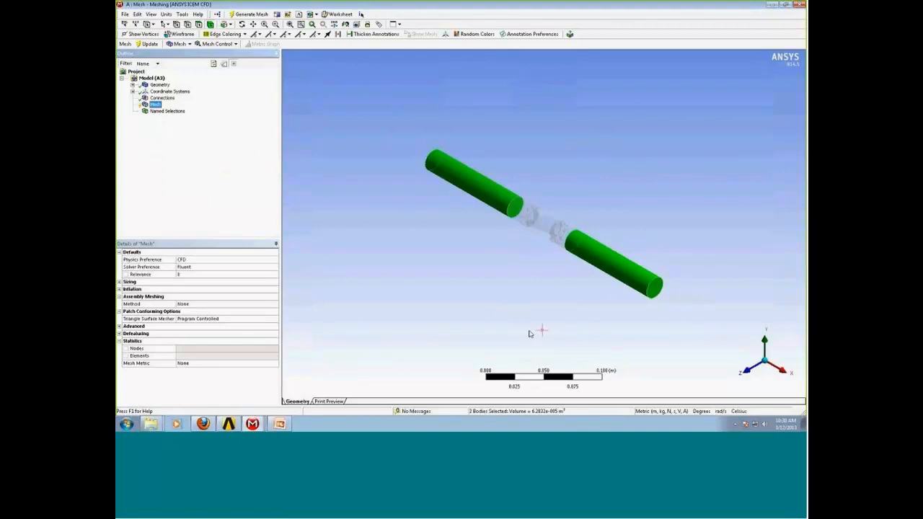
pyautogui.moveTo(528, 322); pyautogui.dragTo(519, 275, button='middle')
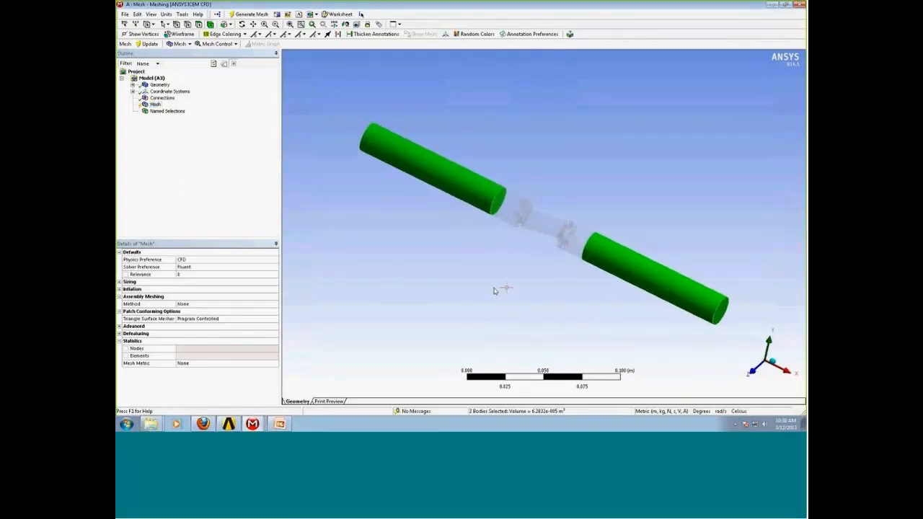
pyautogui.click(505, 290)
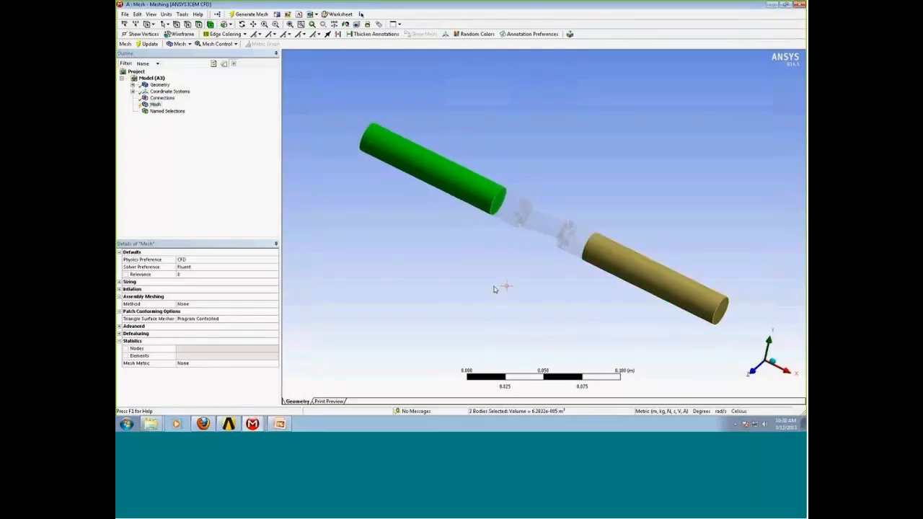
# Insert a mesh method scoped to the straight pipe at the negative X end and set it to Sweep
pyautogui.click(155, 105)
pyautogui.rightClick(155, 105)
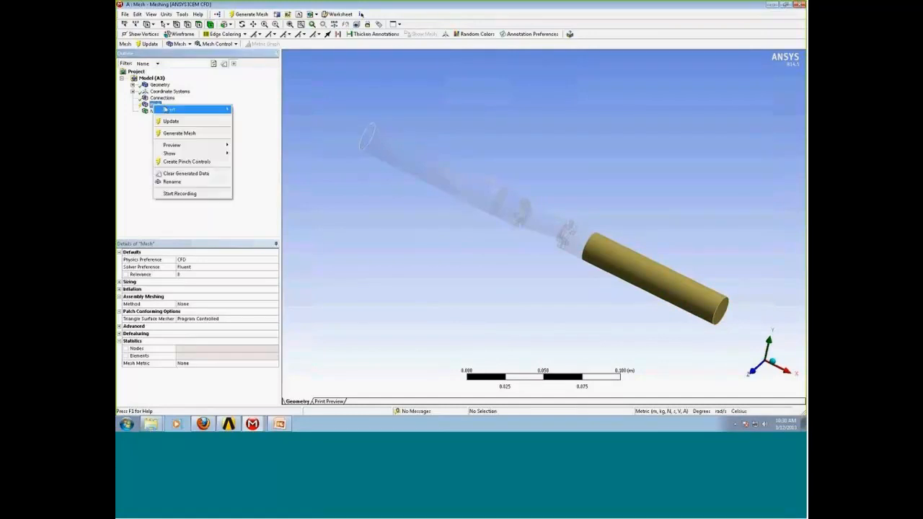
pyautogui.moveTo(178, 110)
pyautogui.click(249, 110)
pyautogui.click(447, 173)
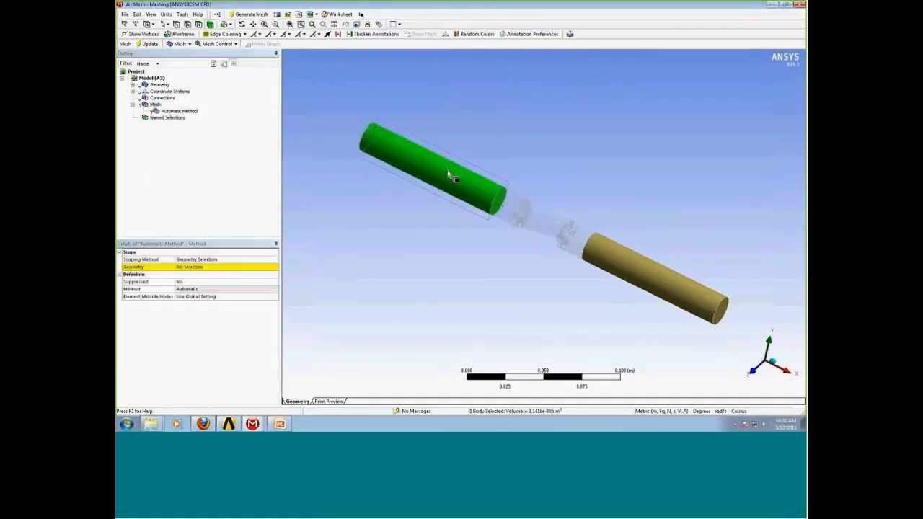
pyautogui.click(189, 268)
pyautogui.click(201, 267)
pyautogui.click(223, 290)
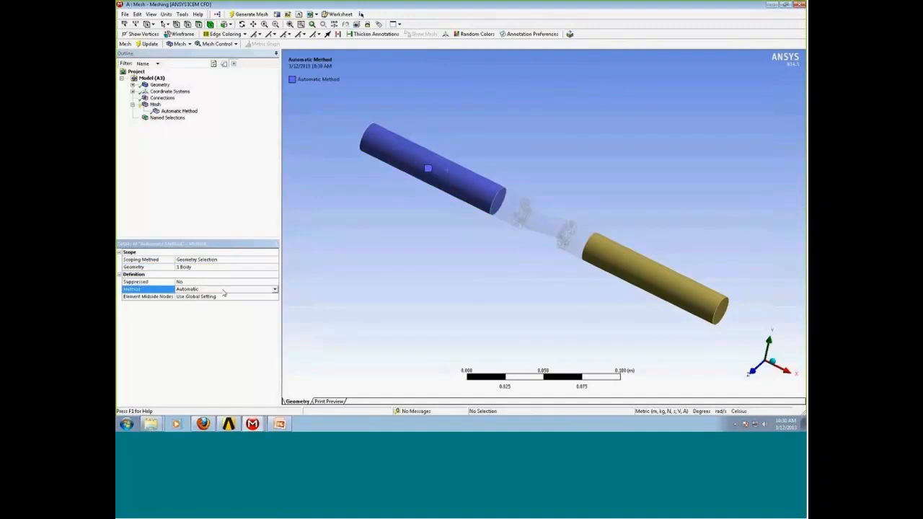
pyautogui.click(275, 289)
pyautogui.click(194, 315)
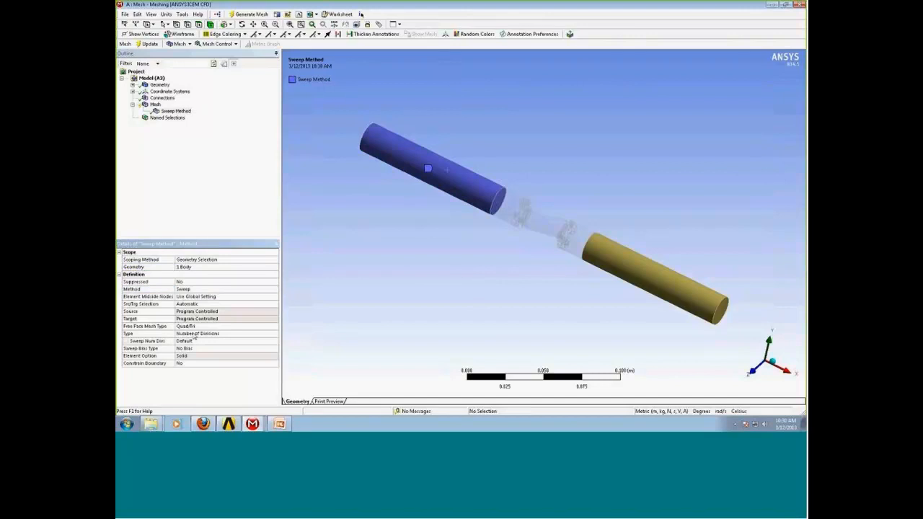
# Set the Sweep method's number of divisions to 25
pyautogui.click(196, 340)
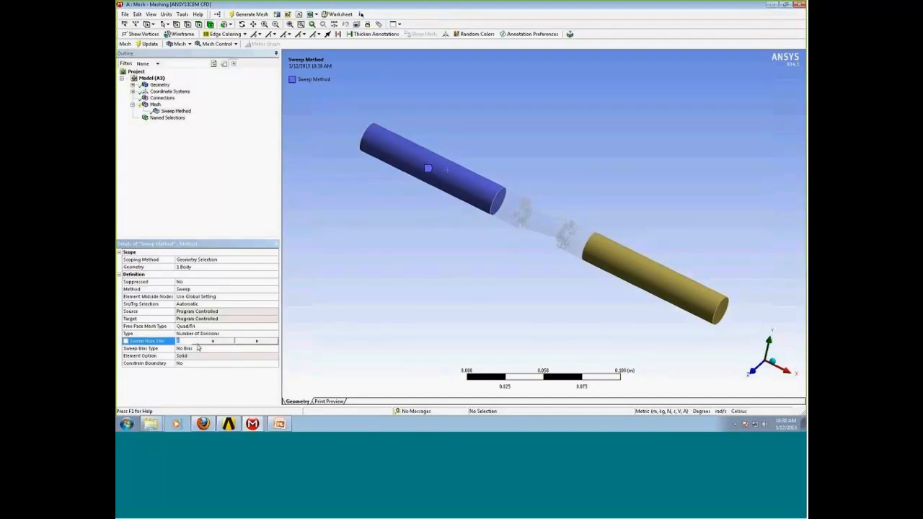
pyautogui.write('25')
pyautogui.press('Return')
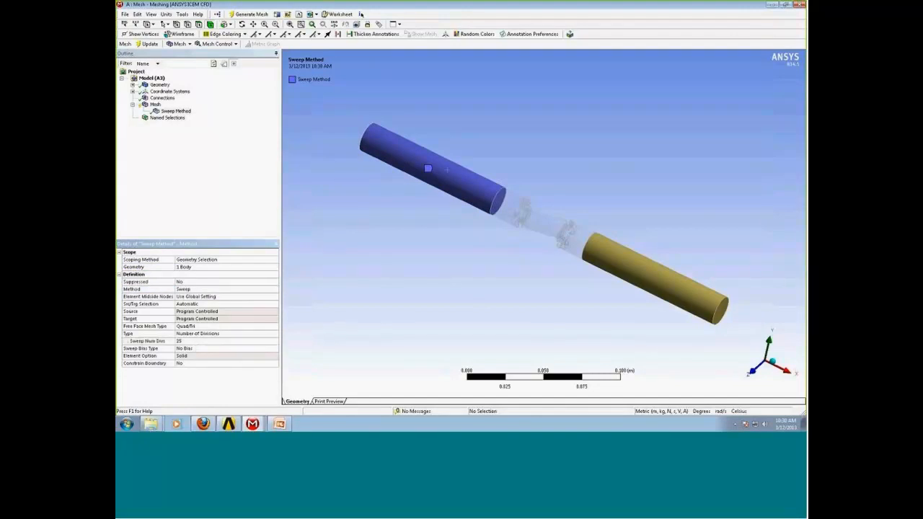
# Insert a mesh method on the straight pipe at the positive X end and set it to MultiZone
pyautogui.click(642, 264)
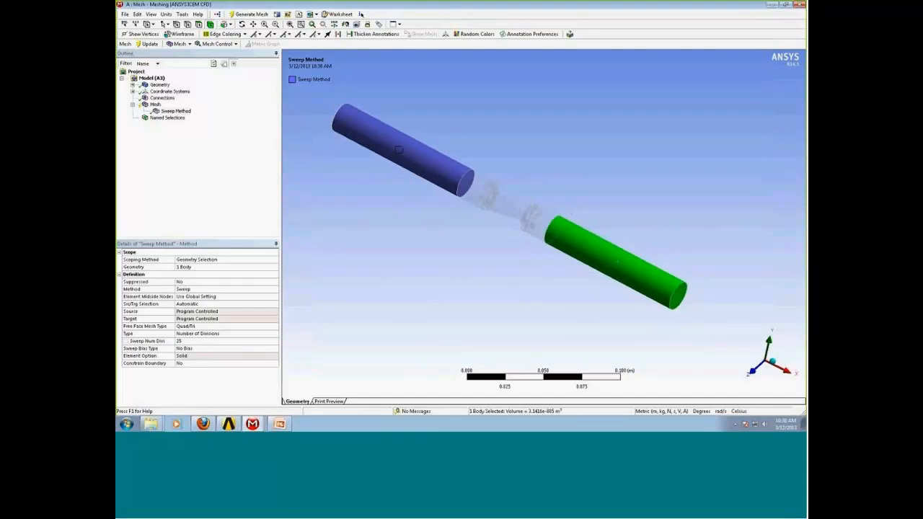
pyautogui.rightClick(484, 264)
pyautogui.moveTo(505, 75)
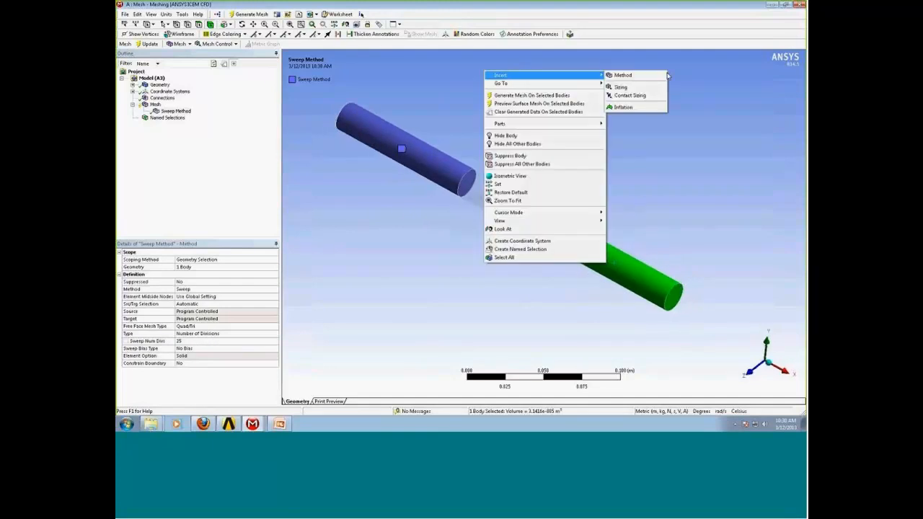
pyautogui.click(623, 75)
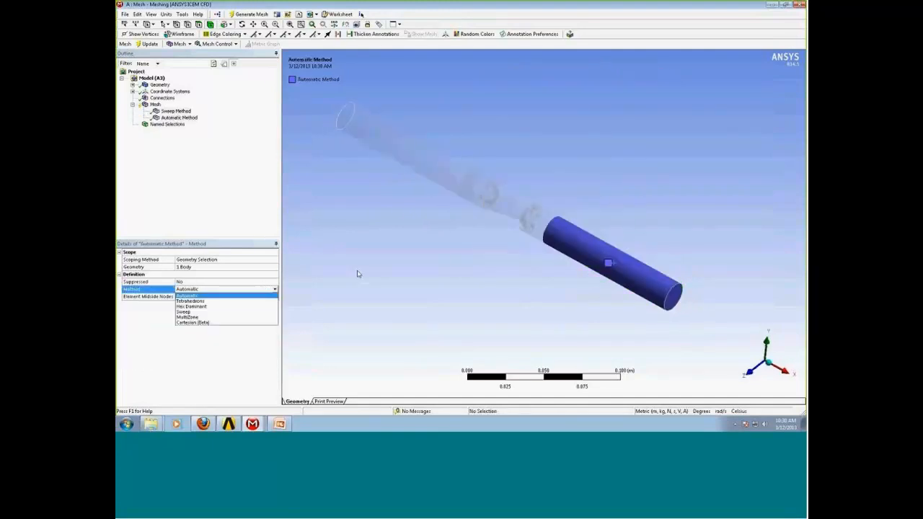
pyautogui.click(210, 318)
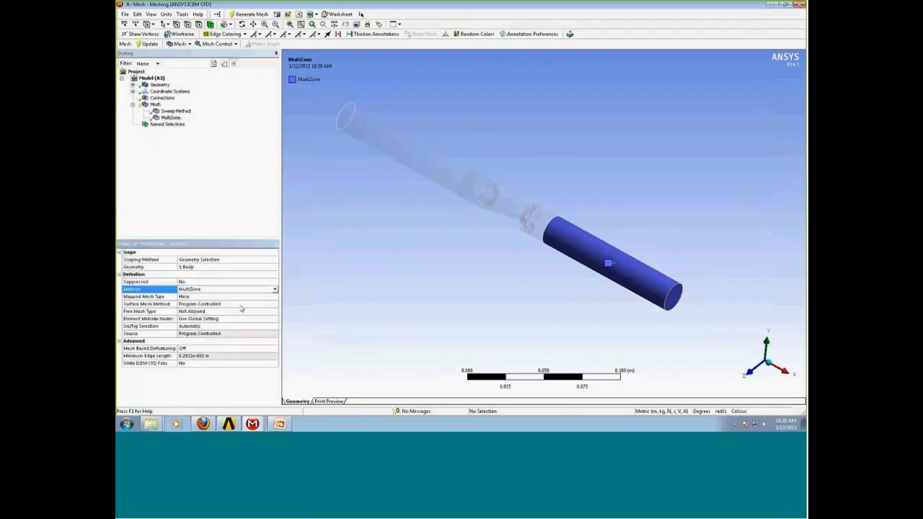
pyautogui.moveTo(563, 266); pyautogui.dragTo(593, 290, button='middle')
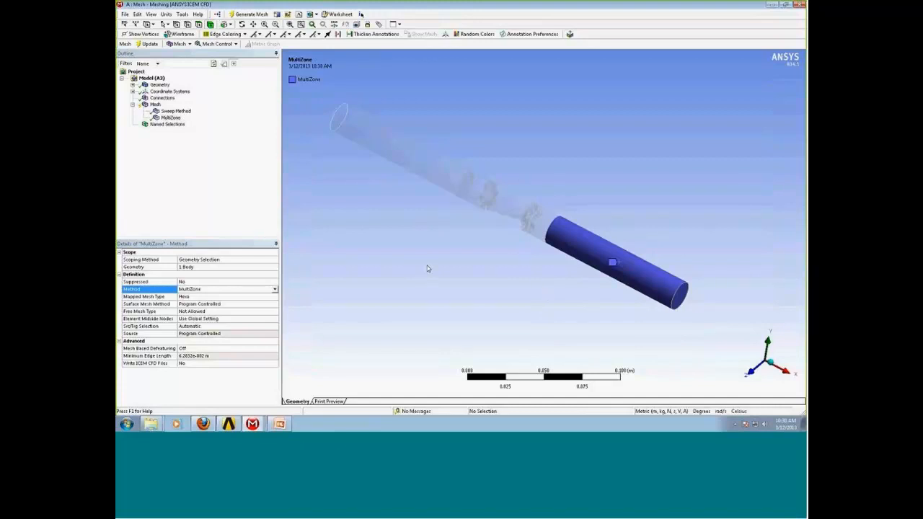
# Insert a mesh method on the middle valve body and set it to Tetrahedrons with the Patch Conforming algorithm
pyautogui.click(505, 207)
pyautogui.rightClick(513, 207)
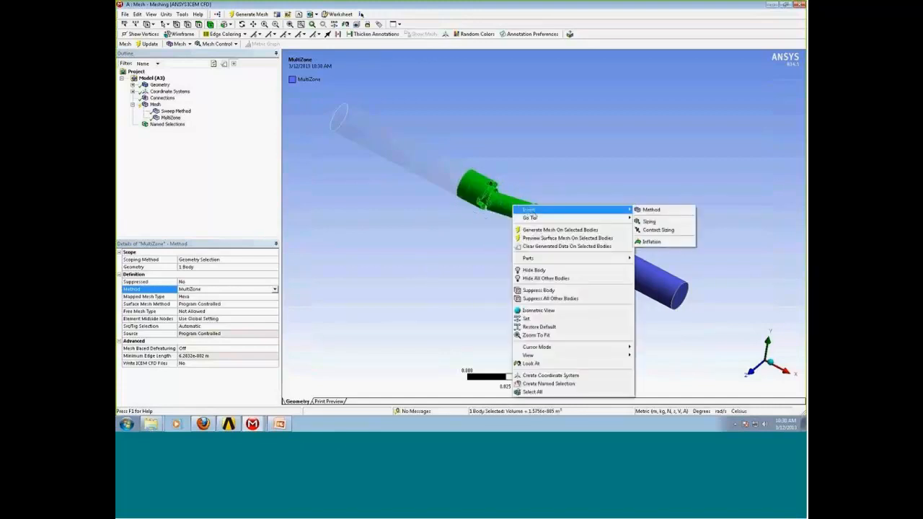
pyautogui.click(651, 211)
pyautogui.click(212, 306)
pyautogui.click(212, 305)
pyautogui.click(212, 284)
pyautogui.click(213, 288)
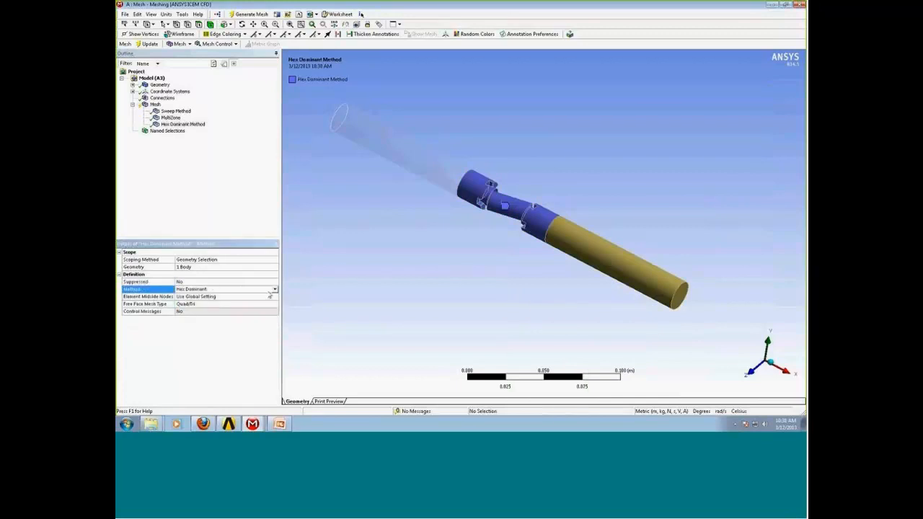
pyautogui.click(244, 289)
pyautogui.click(240, 304)
pyautogui.moveTo(447, 225); pyautogui.dragTo(504, 290, button='middle')
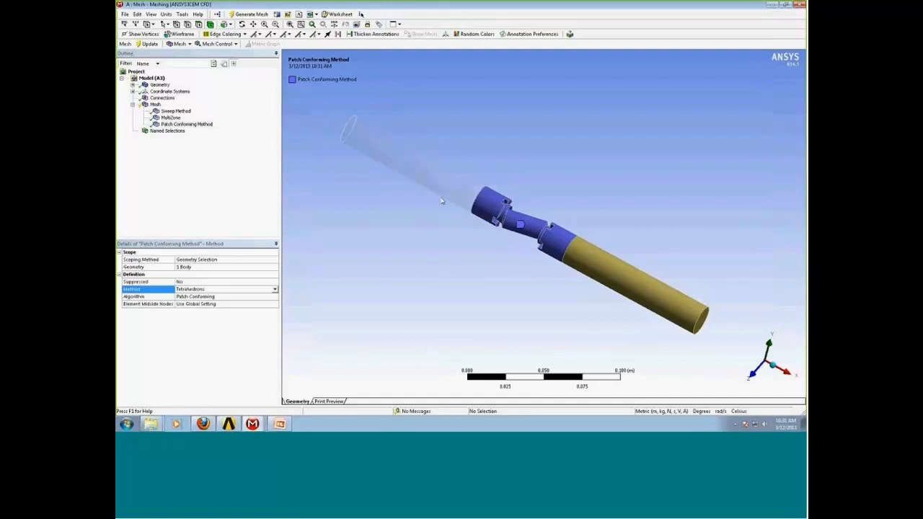
pyautogui.scroll(2, 452, 245)
pyautogui.scroll(2, 456, 238)
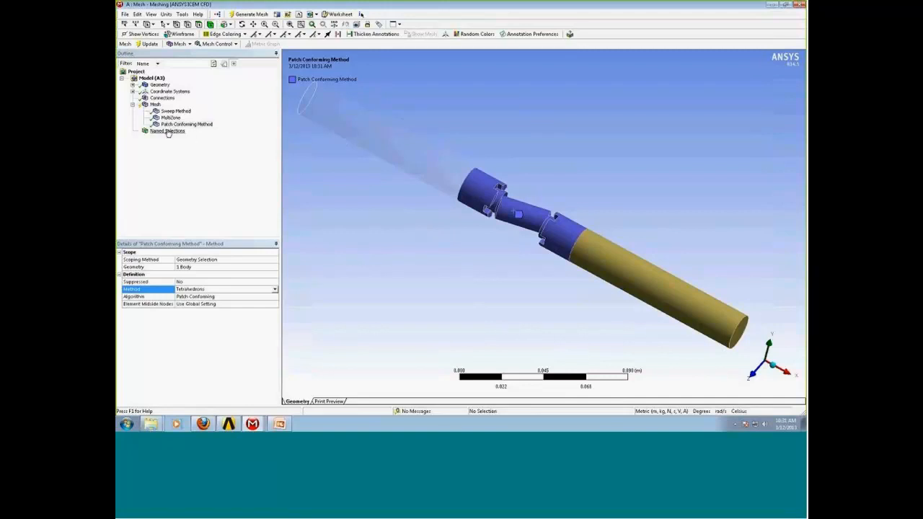
# Start recording the meshing order in the mesh worksheet and return to the model graphics
pyautogui.click(156, 105)
pyautogui.moveTo(525, 305)
pyautogui.mouseDown(button='middle')
pyautogui.moveTo(507, 307)
pyautogui.moveTo(520, 313)
pyautogui.mouseUp(button='middle')
pyautogui.scroll(-1, 504, 272)
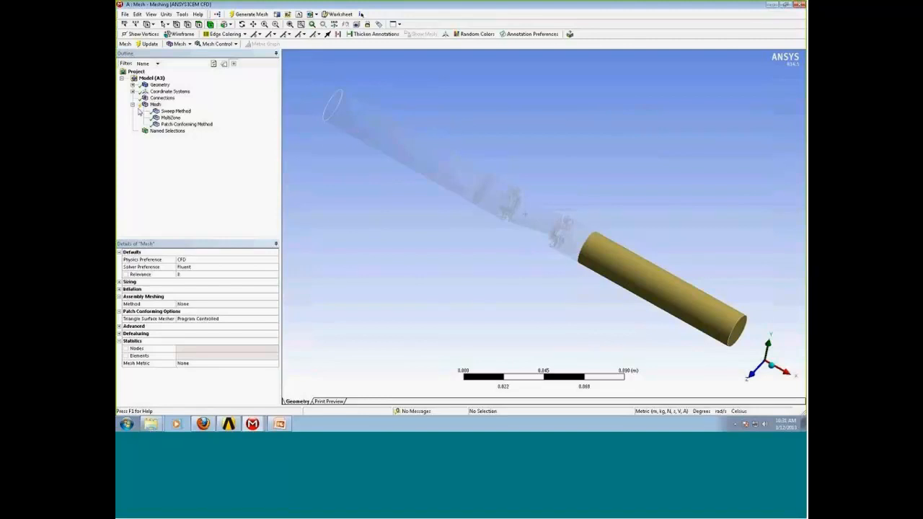
pyautogui.rightClick(155, 105)
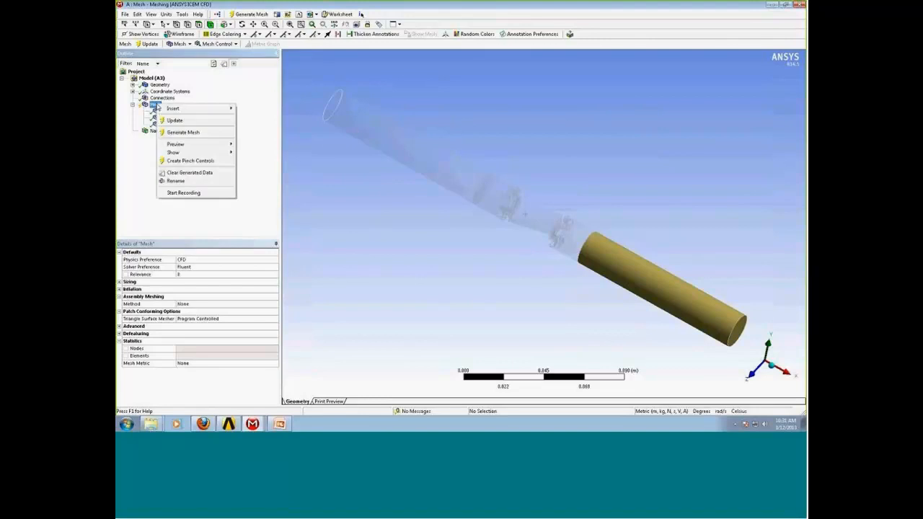
pyautogui.click(250, 189)
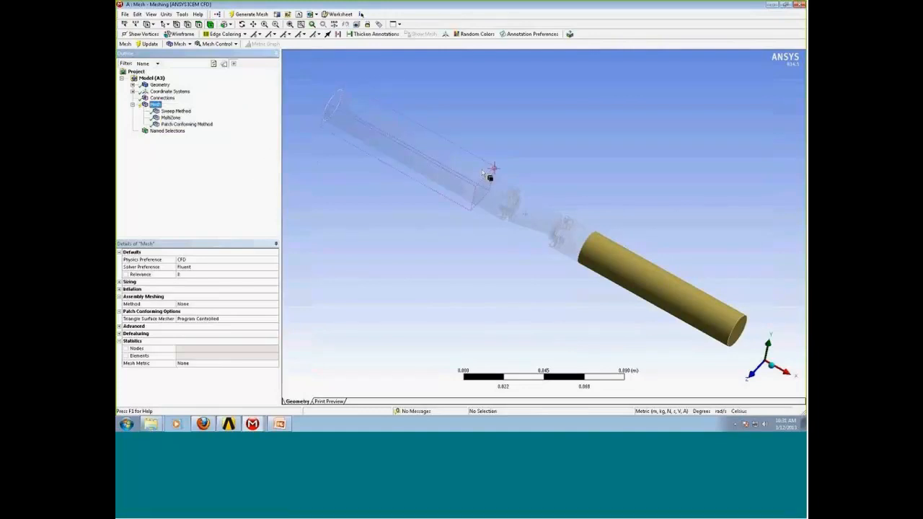
pyautogui.click(342, 14)
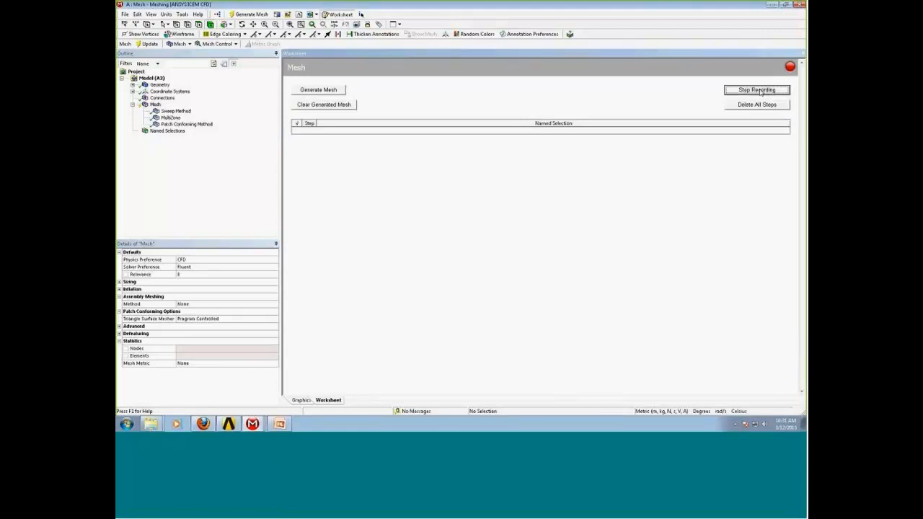
pyautogui.click(302, 401)
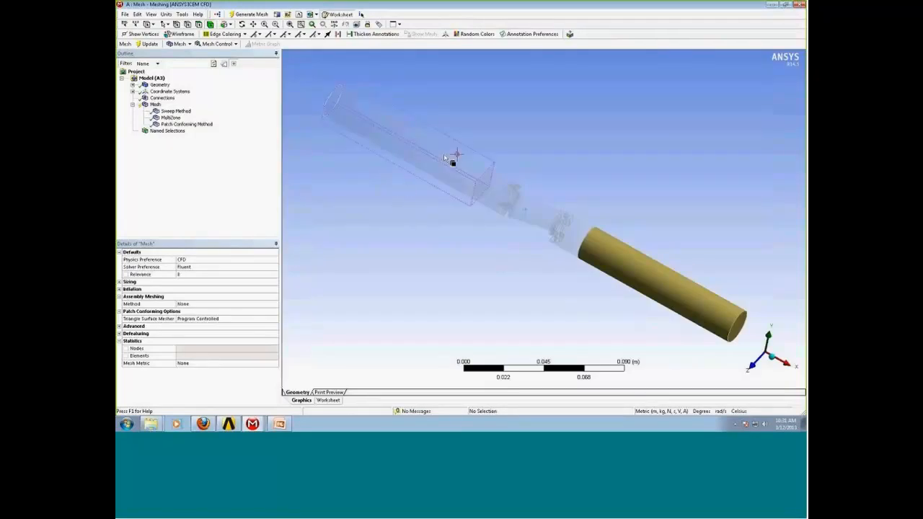
# Generate the mesh only on the negative X end pipe as the first recorded step, and display the meshed pipe
pyautogui.click(440, 156)
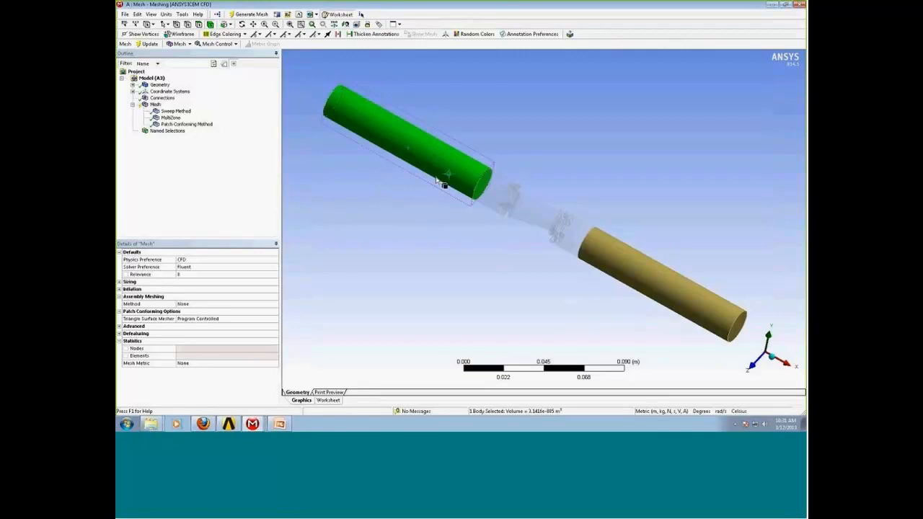
pyautogui.click(399, 240)
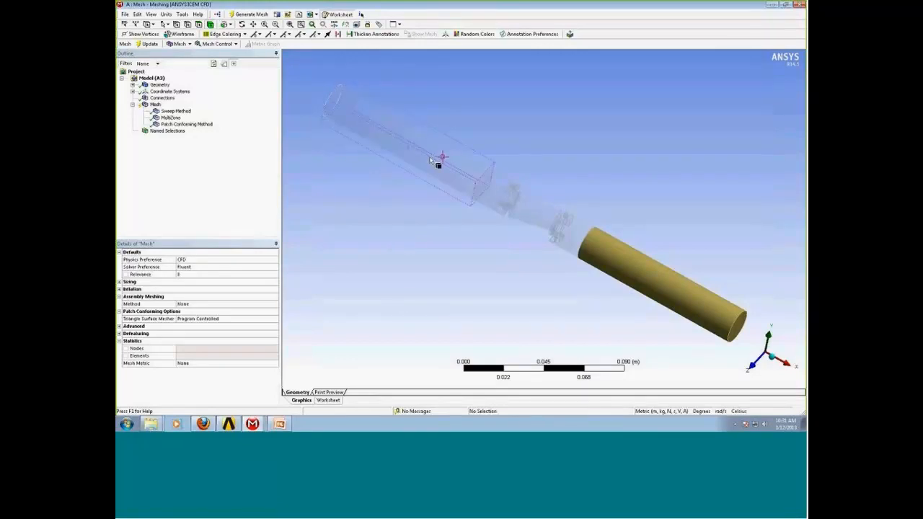
pyautogui.click(424, 148)
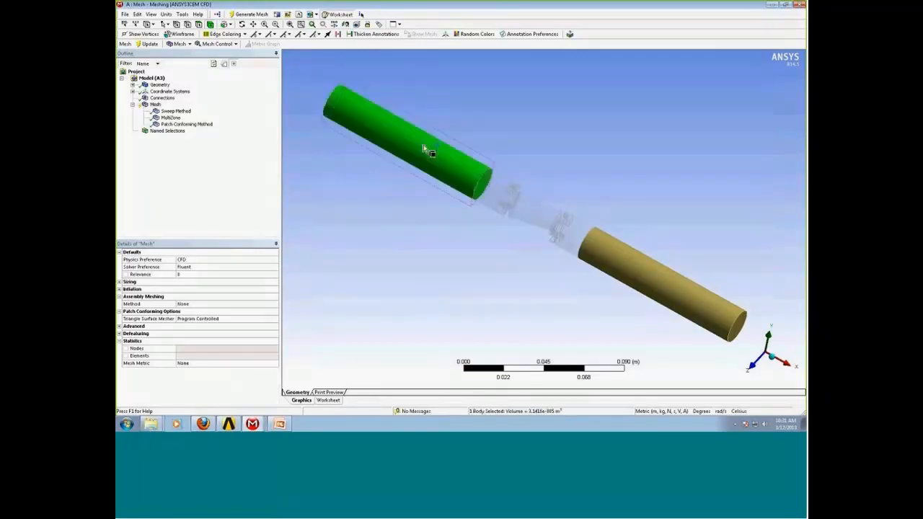
pyautogui.rightClick(401, 128)
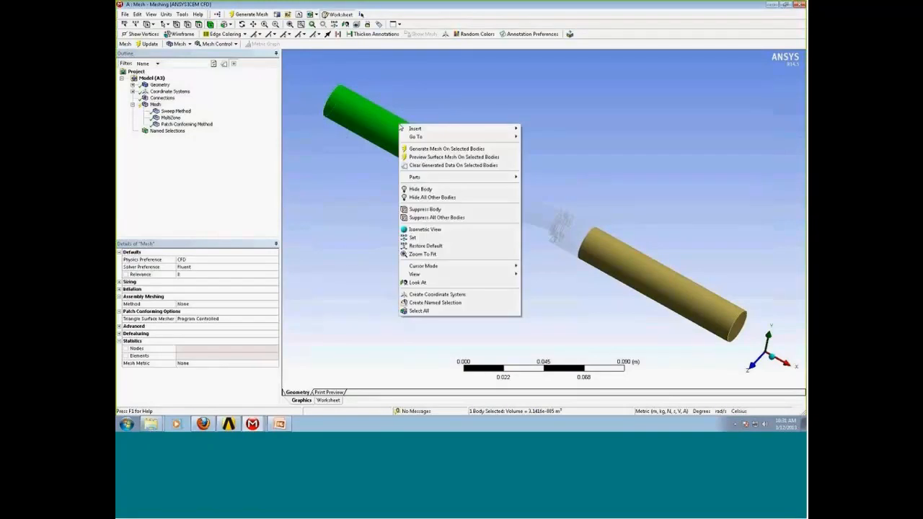
pyautogui.click(509, 152)
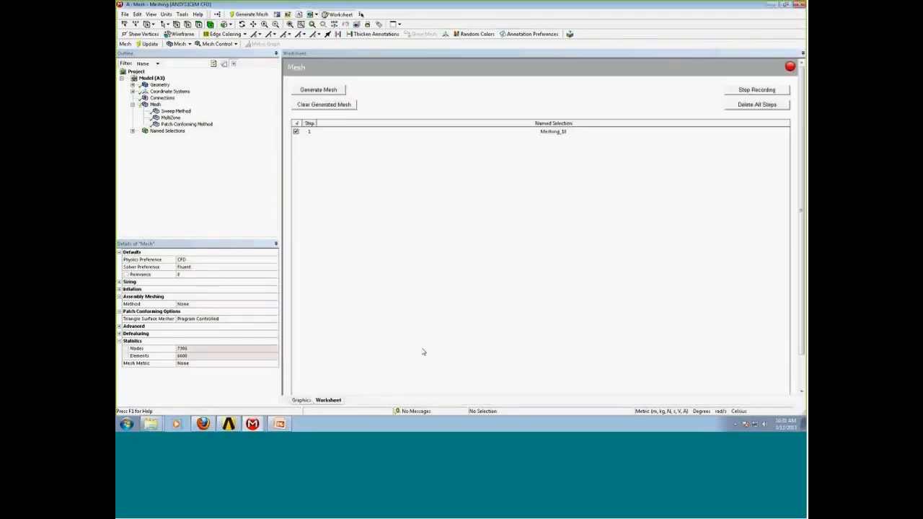
pyautogui.click(302, 400)
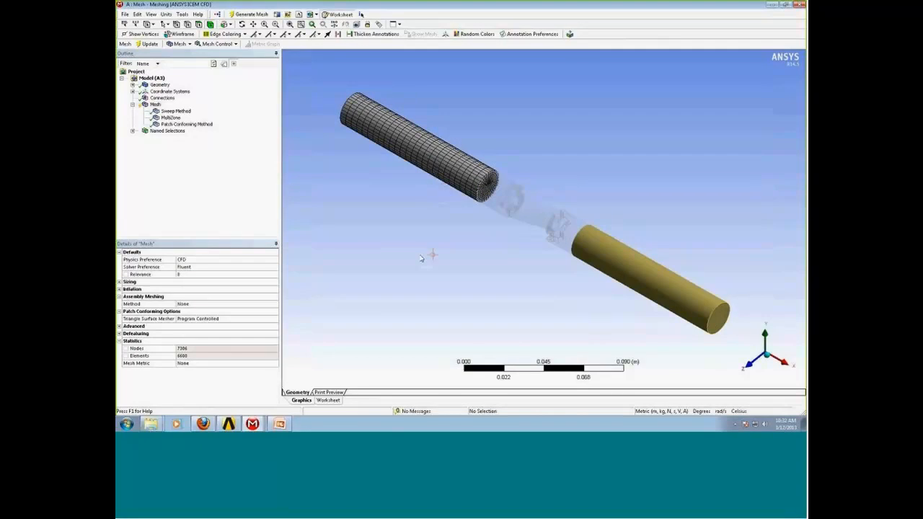
# Examine the recorded worksheet step and the body scoped by its Meshing_10 named selection
pyautogui.click(334, 400)
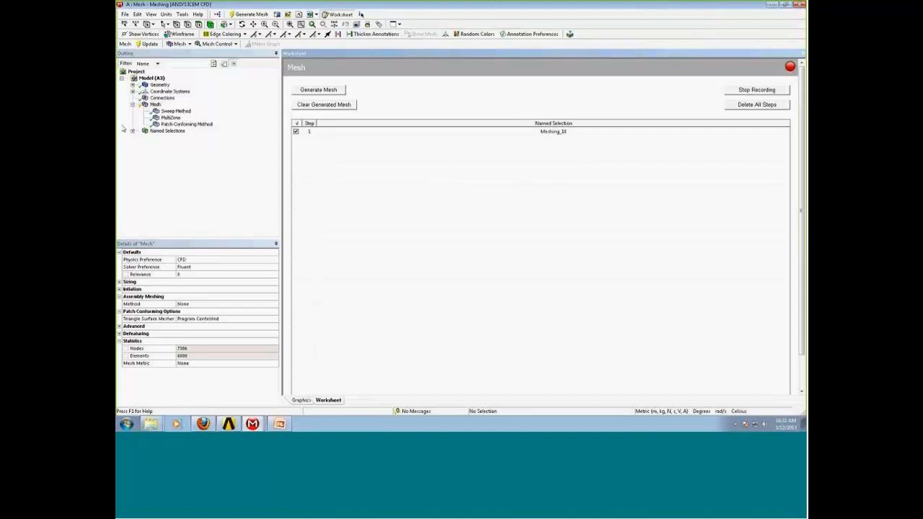
pyautogui.click(302, 401)
pyautogui.click(132, 131)
pyautogui.click(167, 138)
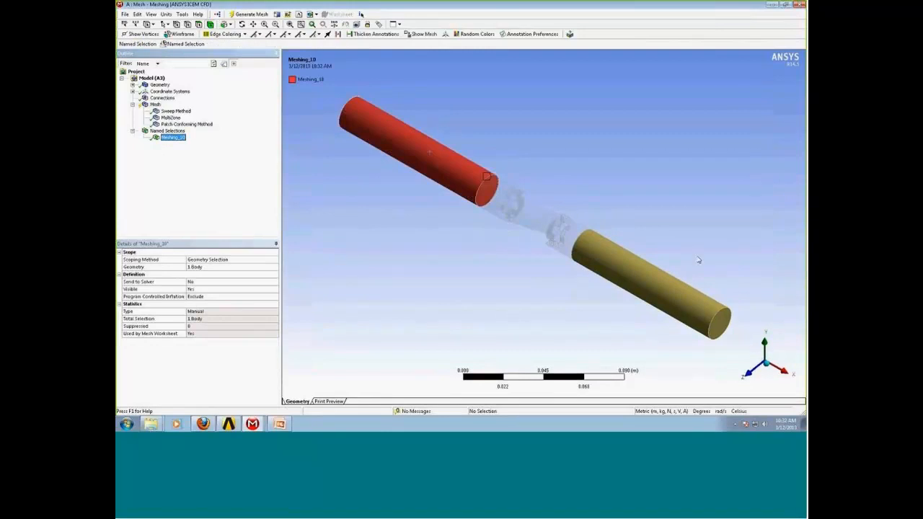
# Generate the mesh only on the positive X end pipe as the second recorded step, and display the meshed pipe
pyautogui.click(641, 270)
pyautogui.rightClick(627, 182)
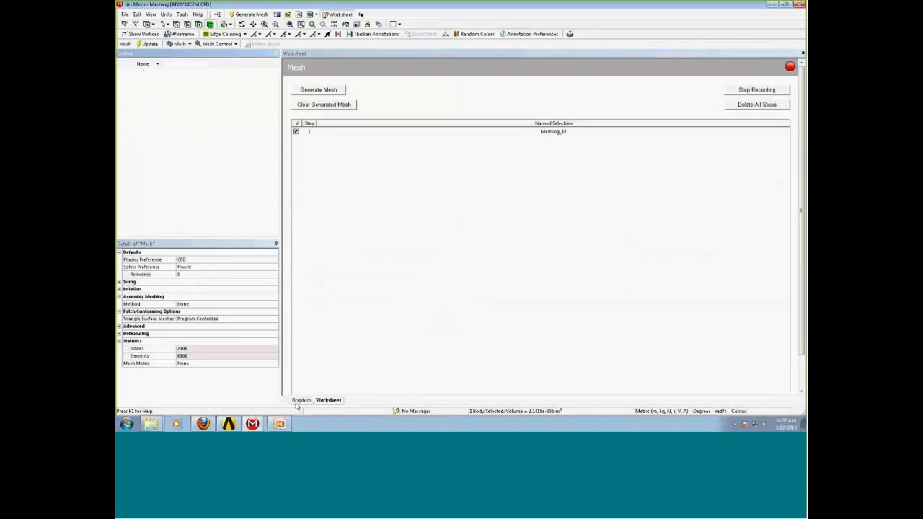
pyautogui.click(297, 404)
pyautogui.click(592, 277)
pyautogui.click(638, 256)
pyautogui.rightClick(625, 246)
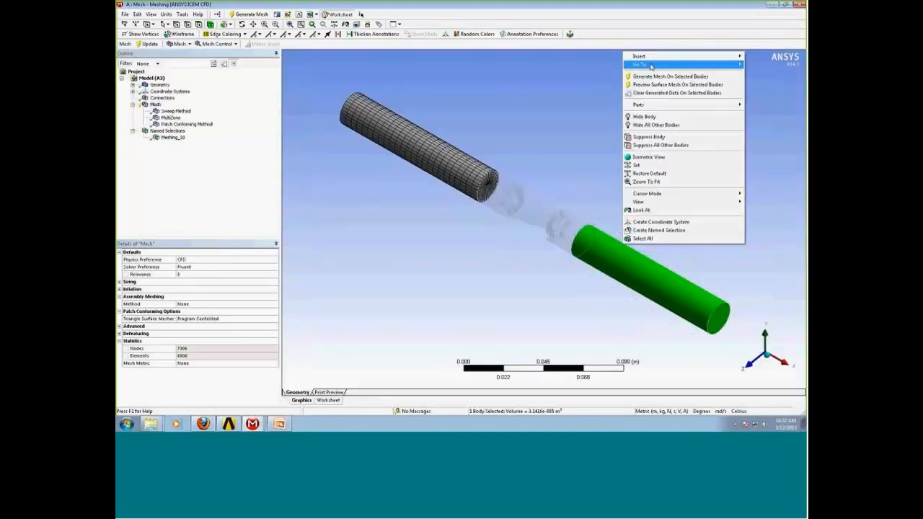
pyautogui.click(671, 76)
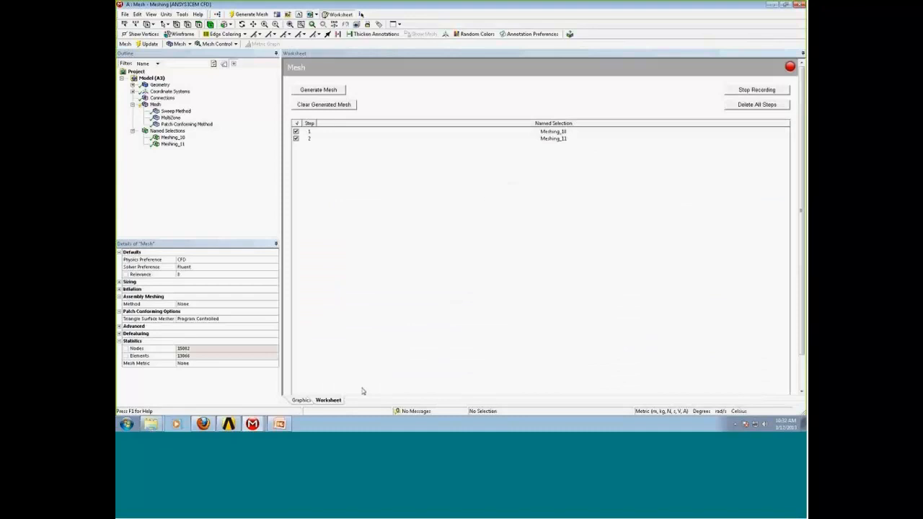
pyautogui.click(302, 400)
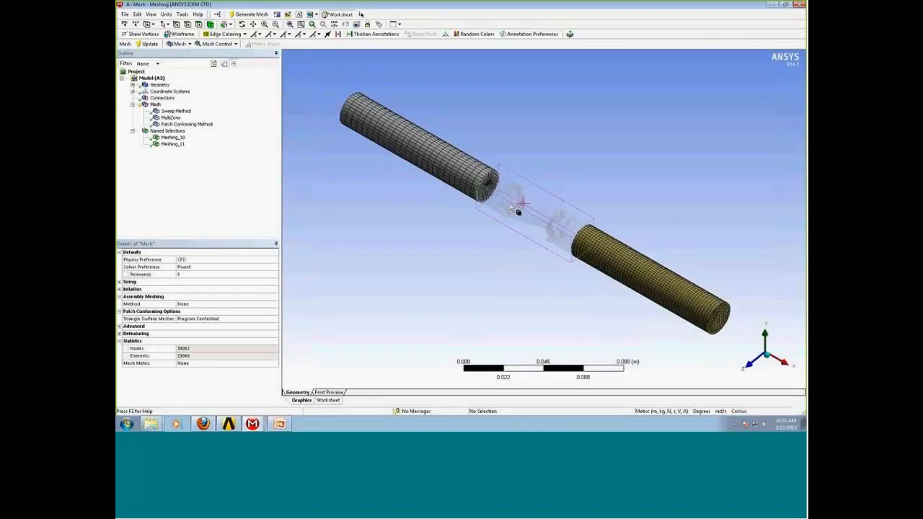
# Generate the mesh on the middle valve body as the third recorded step, stop the worksheet recording, and return to the model graphics
pyautogui.rightClick(511, 205)
pyautogui.click(548, 228)
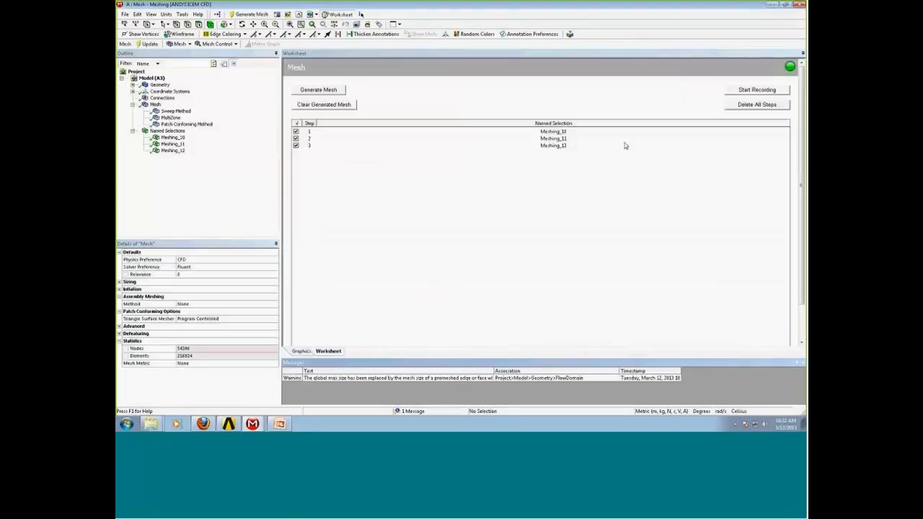
pyautogui.click(302, 352)
# Examine the complete flow domain mesh, including the transitions between the end pipes and the tetrahedral valve body
pyautogui.moveTo(536, 224); pyautogui.dragTo(570, 264, button='middle')
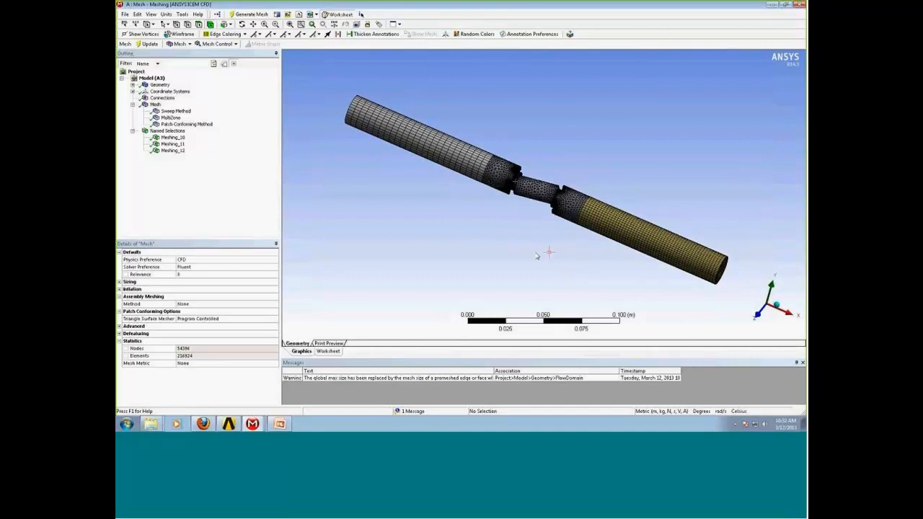
pyautogui.moveTo(431, 223); pyautogui.dragTo(472, 245, button='middle')
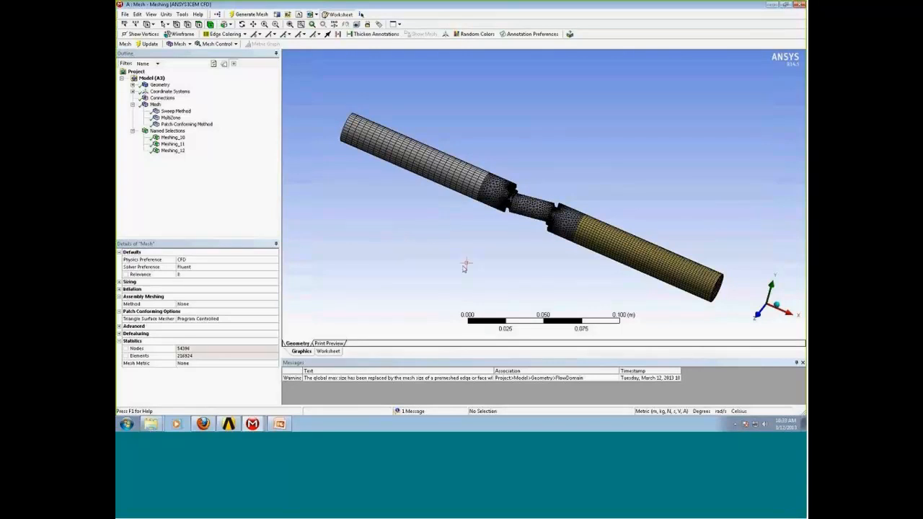
pyautogui.moveTo(476, 258)
pyautogui.mouseDown(button='middle')
pyautogui.moveTo(443, 251)
pyautogui.moveTo(484, 267)
pyautogui.mouseUp(button='middle')
pyautogui.keyDown('shift'); pyautogui.moveTo(485, 267); pyautogui.dragTo(478, 184, button='middle'); pyautogui.keyUp('shift')
pyautogui.keyDown('ctrl'); pyautogui.moveTo(497, 254); pyautogui.dragTo(544, 274, button='middle'); pyautogui.keyUp('ctrl')
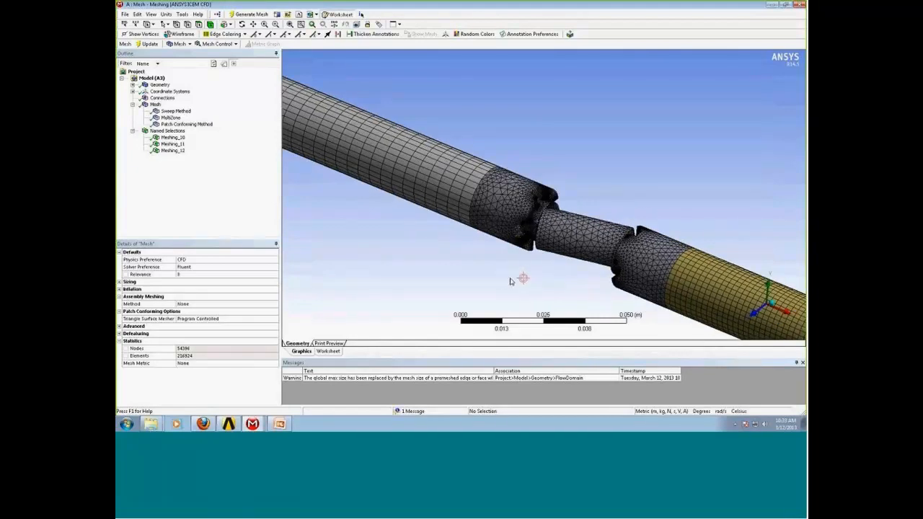
pyautogui.moveTo(504, 281); pyautogui.dragTo(593, 275, button='middle')
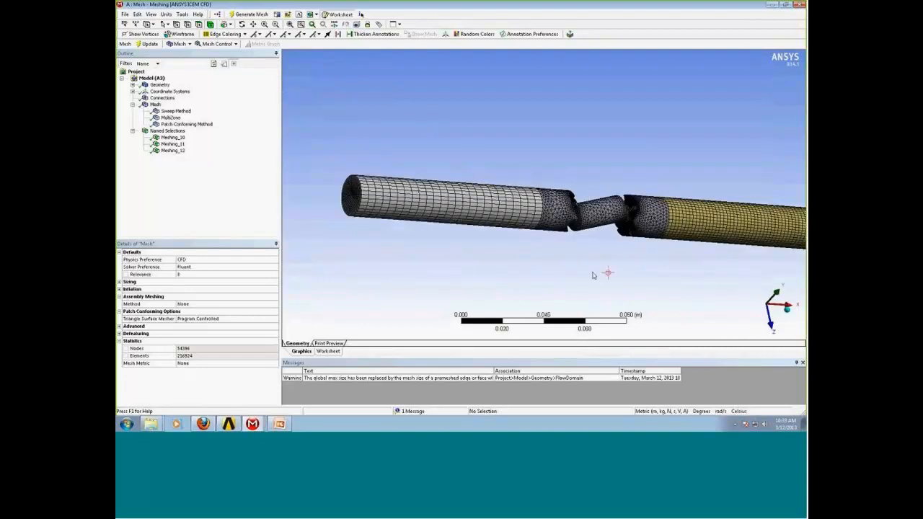
pyautogui.moveTo(471, 239); pyautogui.dragTo(488, 252, button='middle')
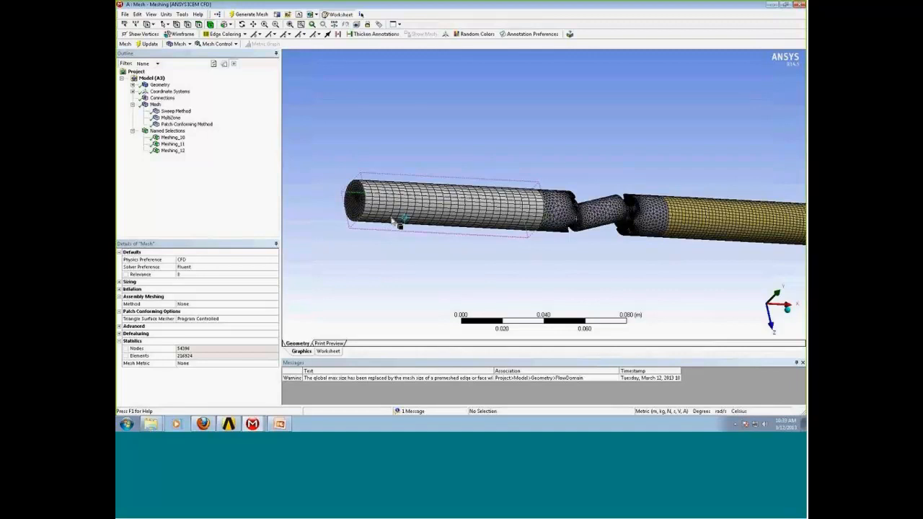
# Hide the negative X end pipe and examine the mesh on the valve body's exposed interface face
pyautogui.click(442, 209)
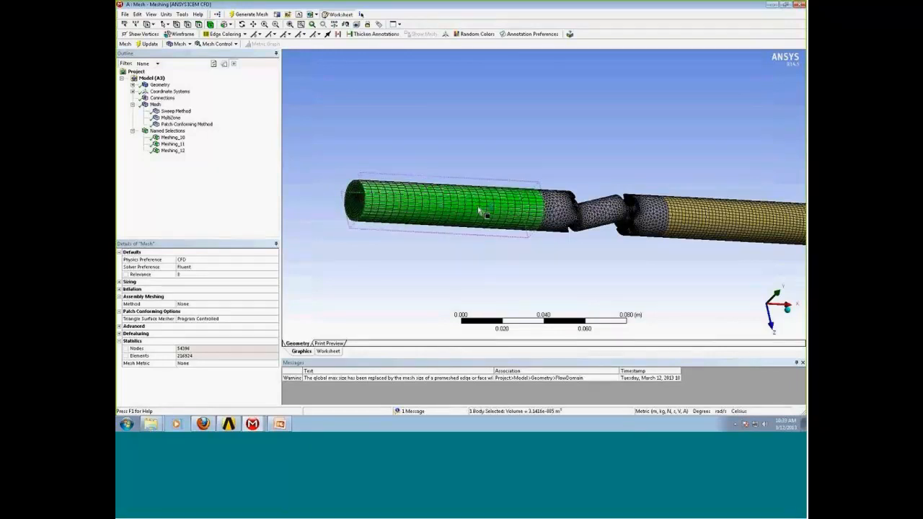
pyautogui.rightClick(479, 210)
pyautogui.click(529, 273)
pyautogui.moveTo(532, 276); pyautogui.dragTo(603, 212, button='middle')
pyautogui.scroll(3, 603, 212)
pyautogui.keyDown('ctrl'); pyautogui.moveTo(625, 258); pyautogui.dragTo(573, 214, button='middle'); pyautogui.keyUp('ctrl')
pyautogui.scroll(3, 572, 215)
pyautogui.keyDown('ctrl'); pyautogui.moveTo(562, 175); pyautogui.dragTo(553, 241, button='middle'); pyautogui.keyUp('ctrl')
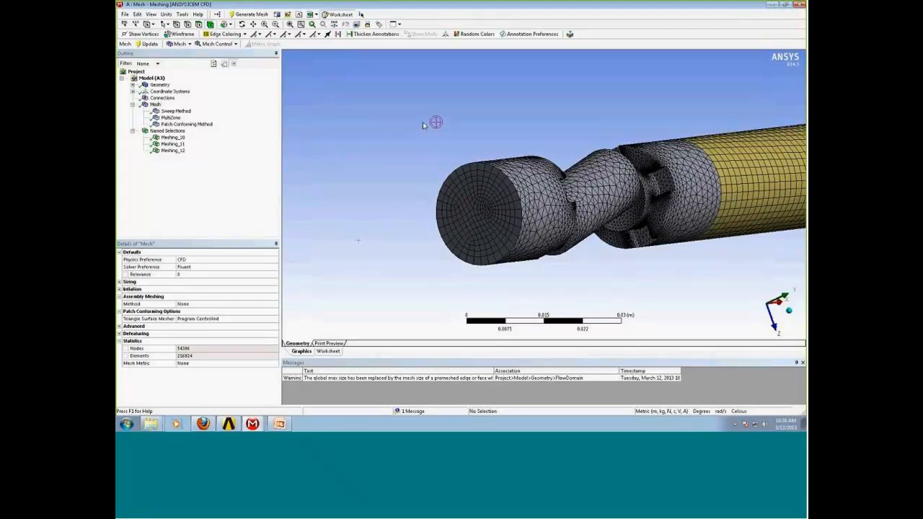
# Switch to the PowerPoint presentation and go to the Summary slide
pyautogui.click(280, 425)
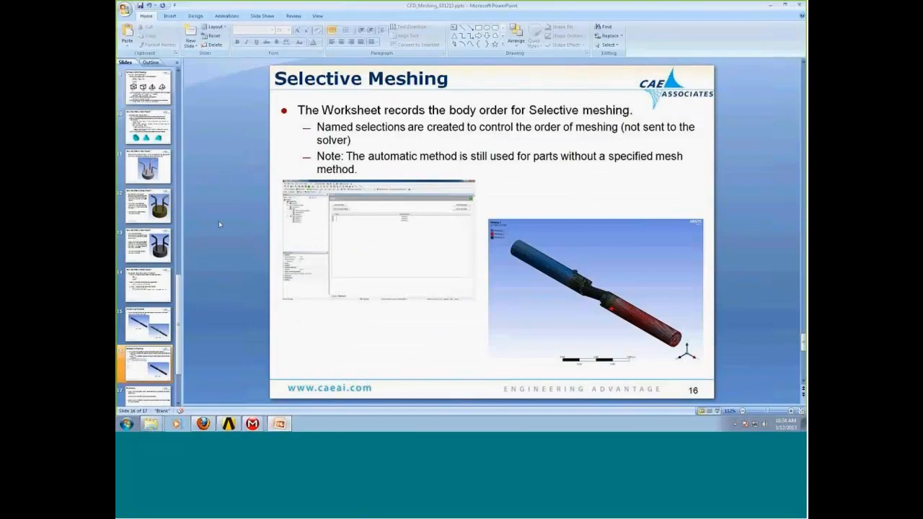
pyautogui.scroll(-1, 219, 221)
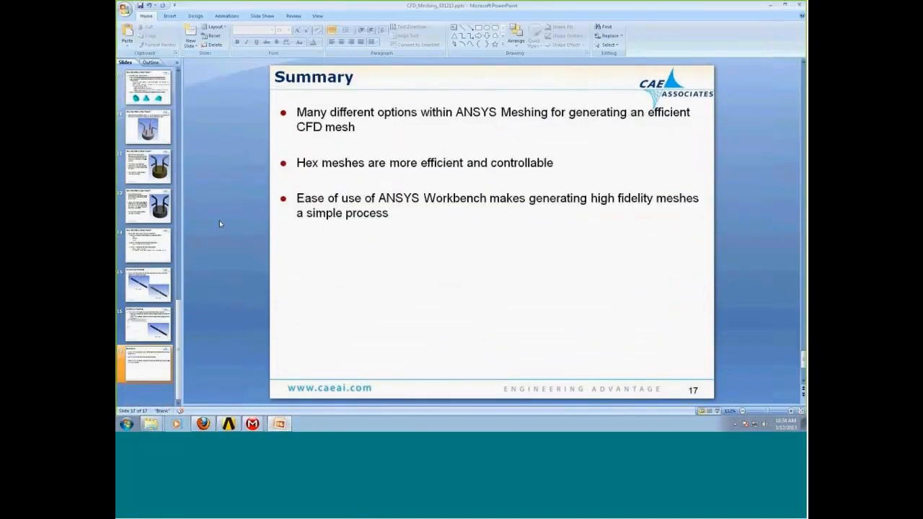